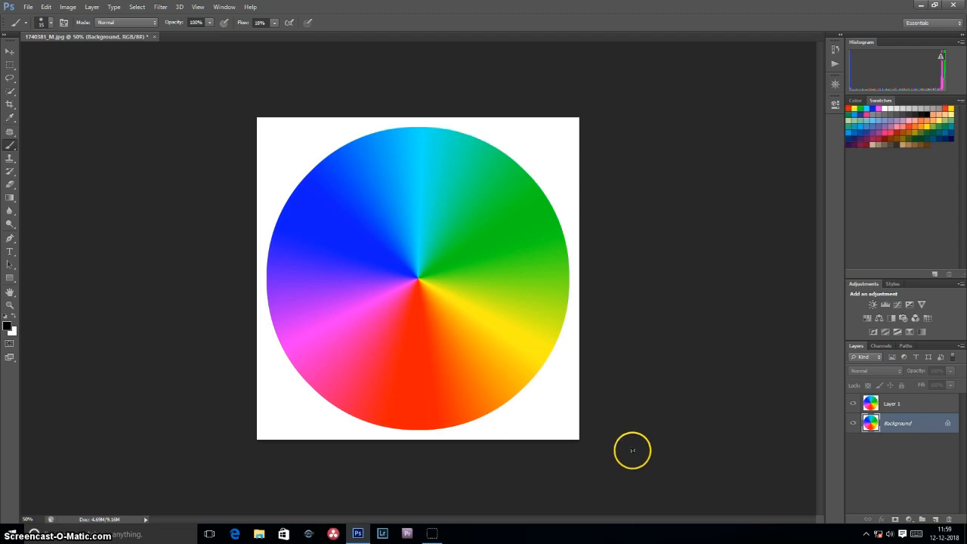
- Try the Blend If highlight slider for This Layer in Layer 1's blending options, restore it to 255 and accept the dialog
{"action": "double_click", "coordinate": [943, 402]}
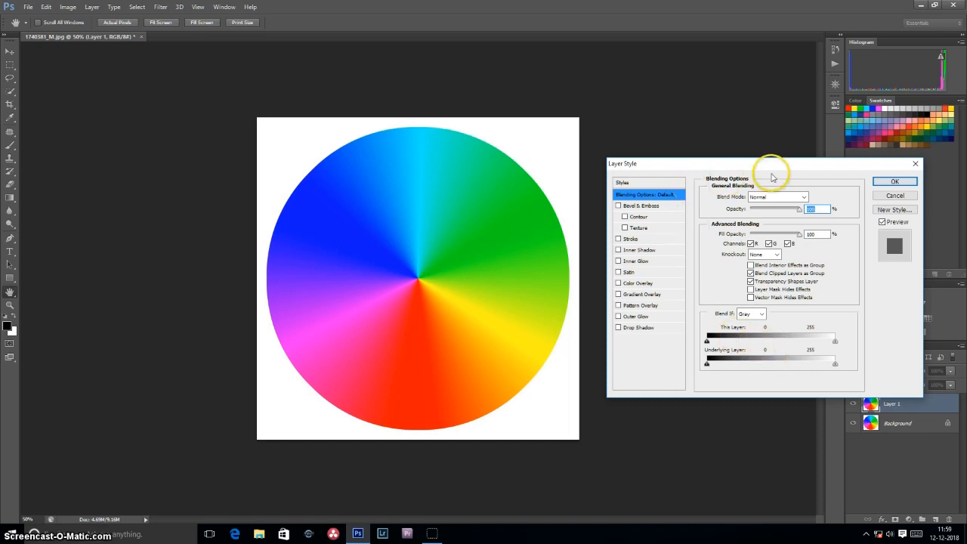
{"action": "left_click_drag", "start_coordinate": [783, 168], "coordinate": [769, 131]}
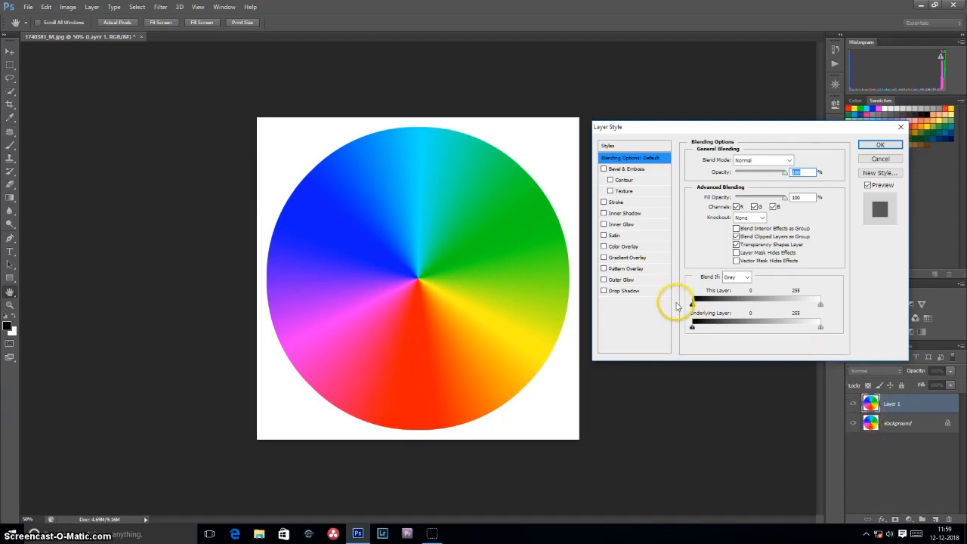
{"action": "left_click_drag", "start_coordinate": [820, 304], "coordinate": [801, 304]}
{"action": "left_click_drag", "start_coordinate": [821, 308], "coordinate": [850, 333]}
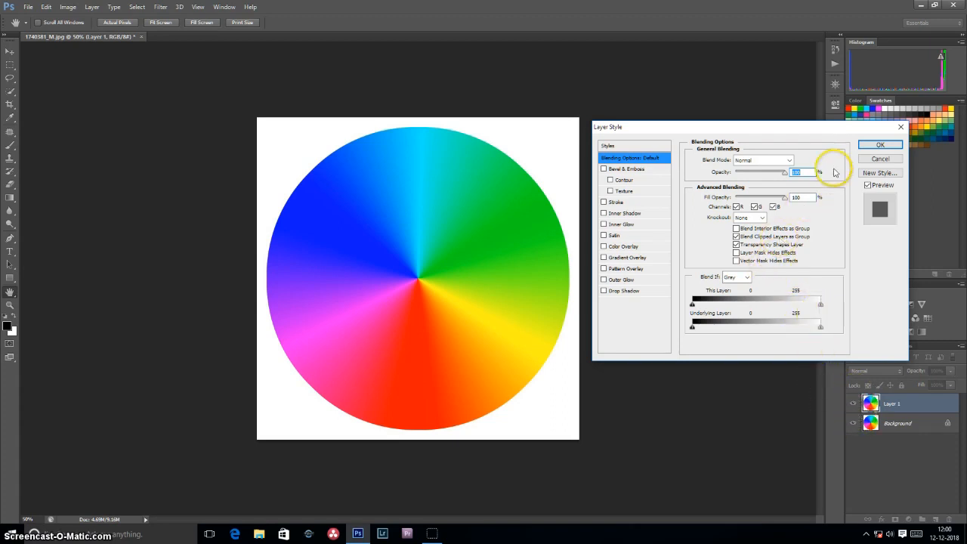
{"action": "left_click", "coordinate": [879, 144]}
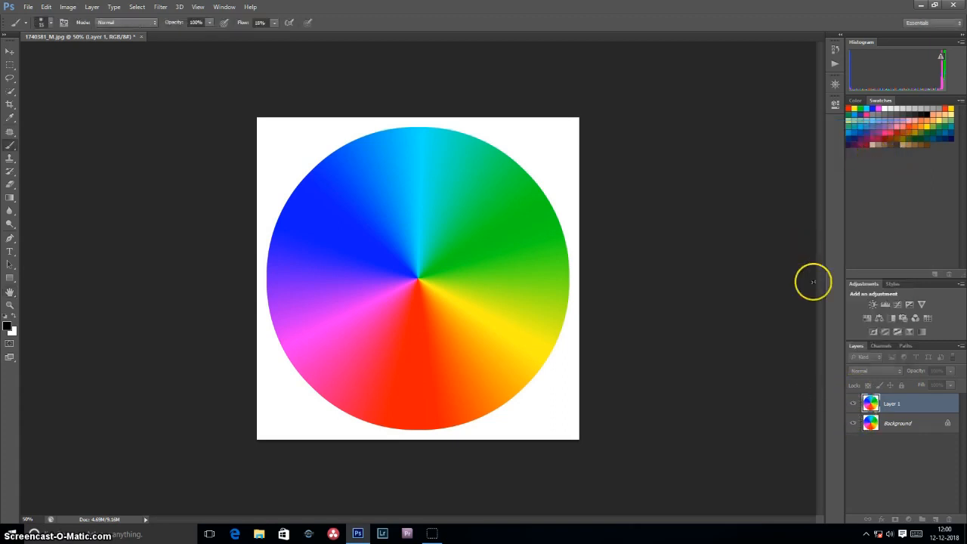
- Check the Background layer's visibility and add a black (000000) Solid Color fill layer directly above it
{"action": "left_click", "coordinate": [854, 424]}
{"action": "left_click", "coordinate": [854, 425]}
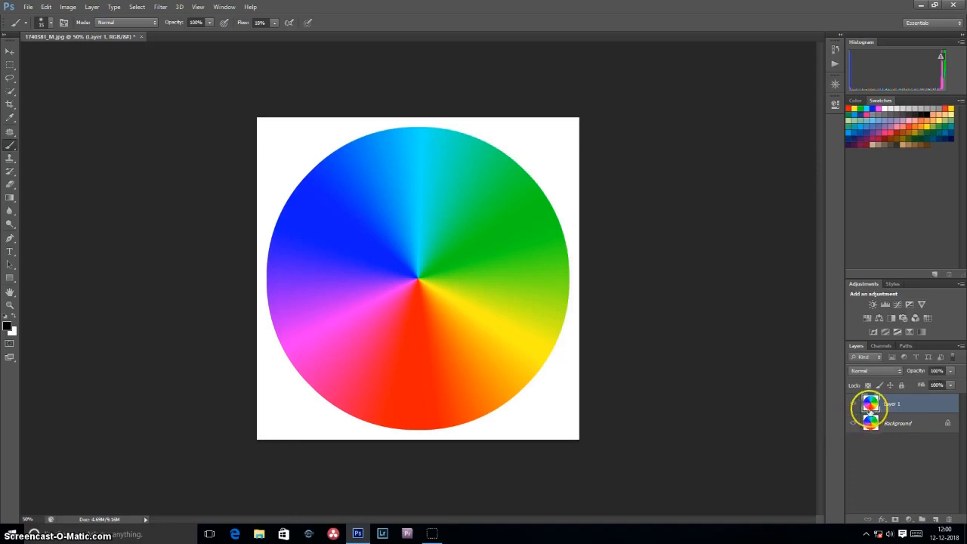
{"action": "left_click", "coordinate": [889, 426]}
{"action": "left_click", "coordinate": [908, 519]}
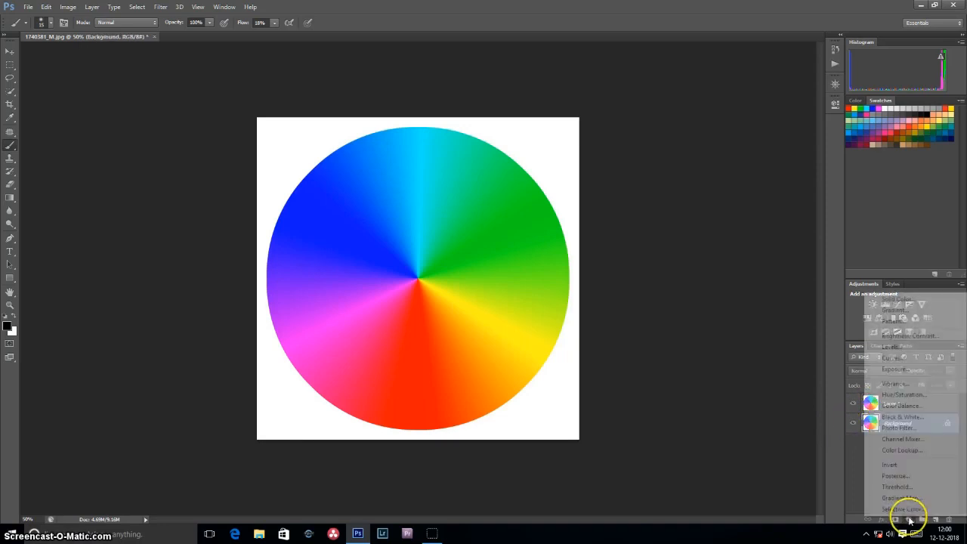
{"action": "left_click", "coordinate": [897, 299]}
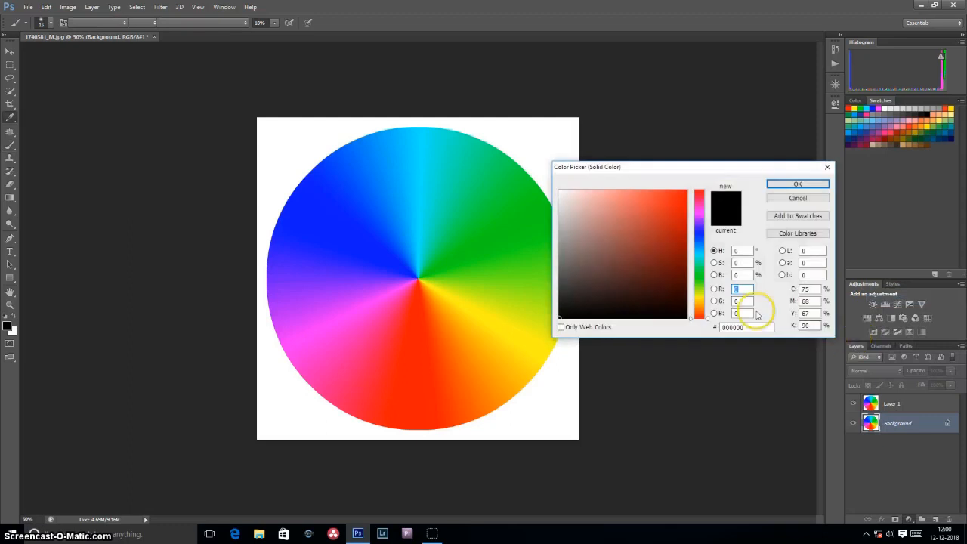
{"action": "left_click", "coordinate": [799, 184]}
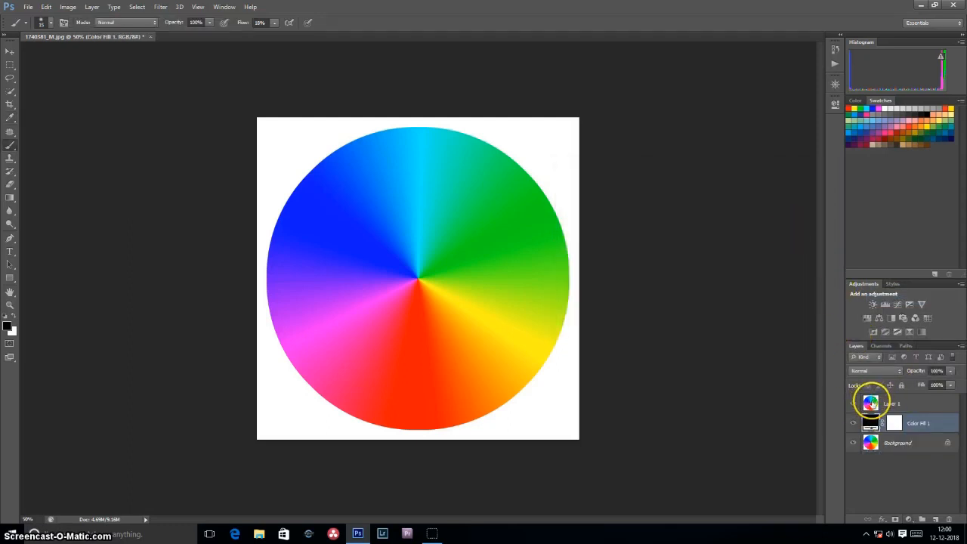
- Lower Layer 1's Gray Blend If highlight value for This Layer to 168, then restore it to 255
{"action": "left_click", "coordinate": [865, 405]}
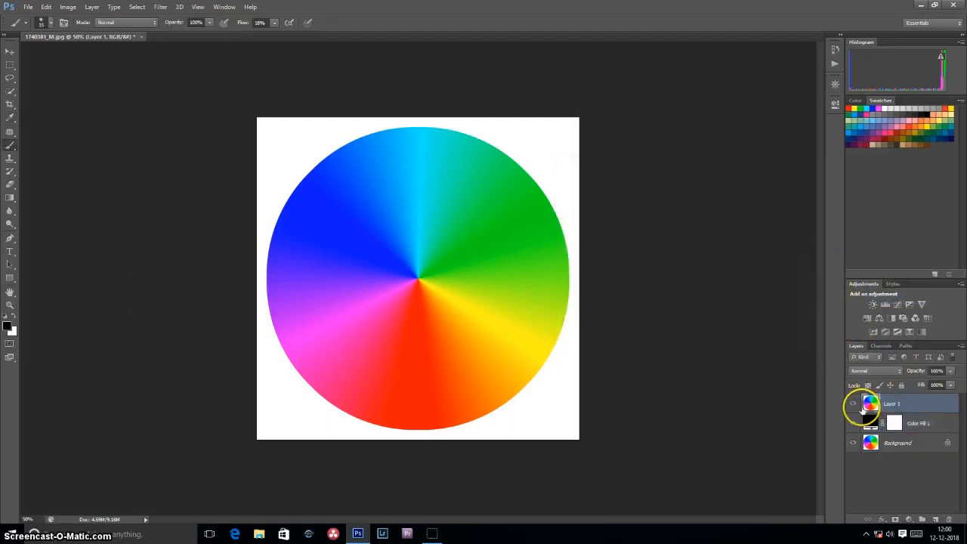
{"action": "double_click", "coordinate": [935, 399]}
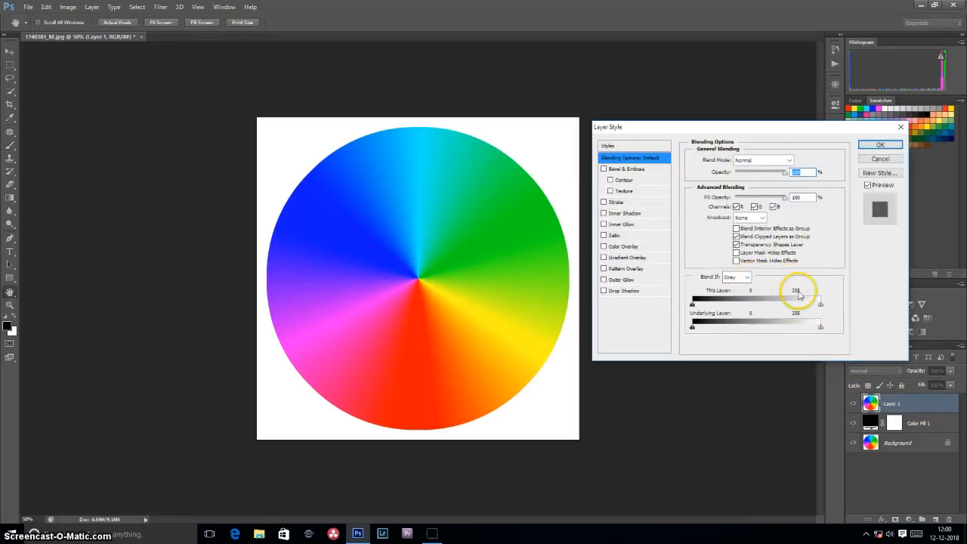
{"action": "left_click_drag", "start_coordinate": [821, 306], "coordinate": [779, 305]}
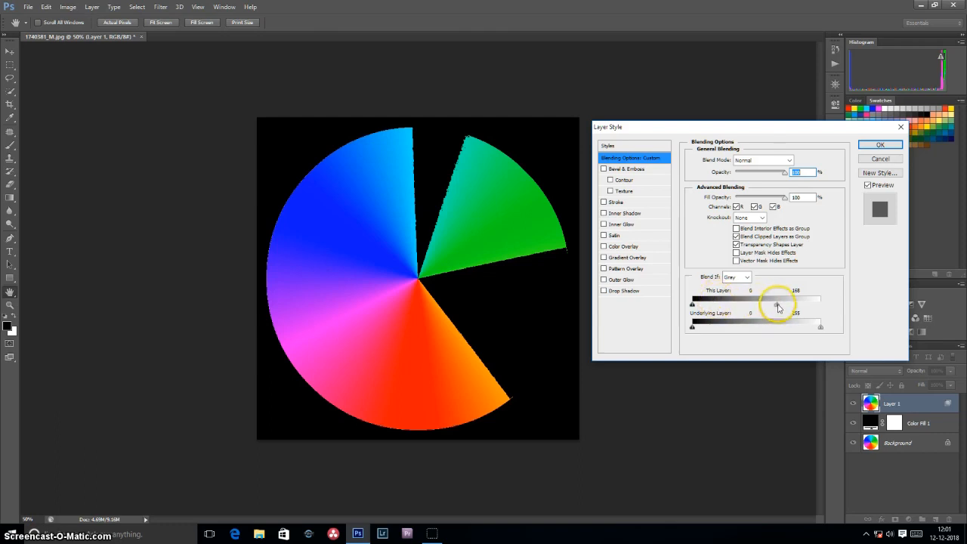
{"action": "left_click_drag", "start_coordinate": [776, 306], "coordinate": [822, 306]}
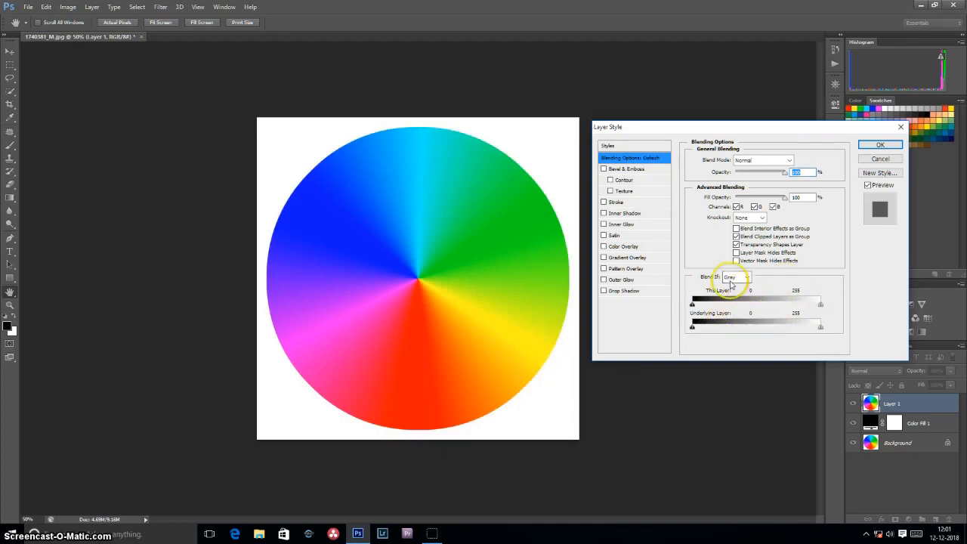
- Switch Blend If to Red, try This Layer's highlight and shadow sliders, and return them to 255 and 0
{"action": "left_click", "coordinate": [748, 280]}
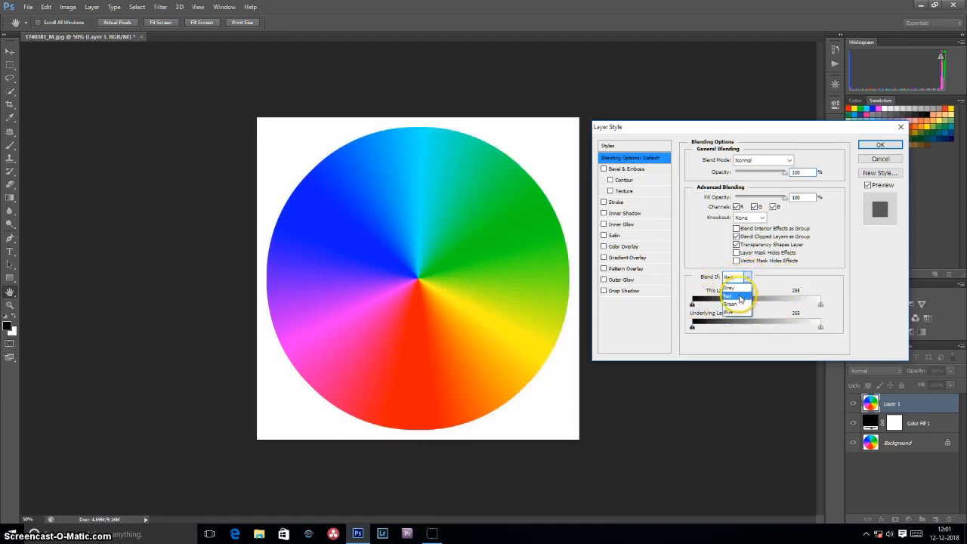
{"action": "left_click", "coordinate": [733, 294]}
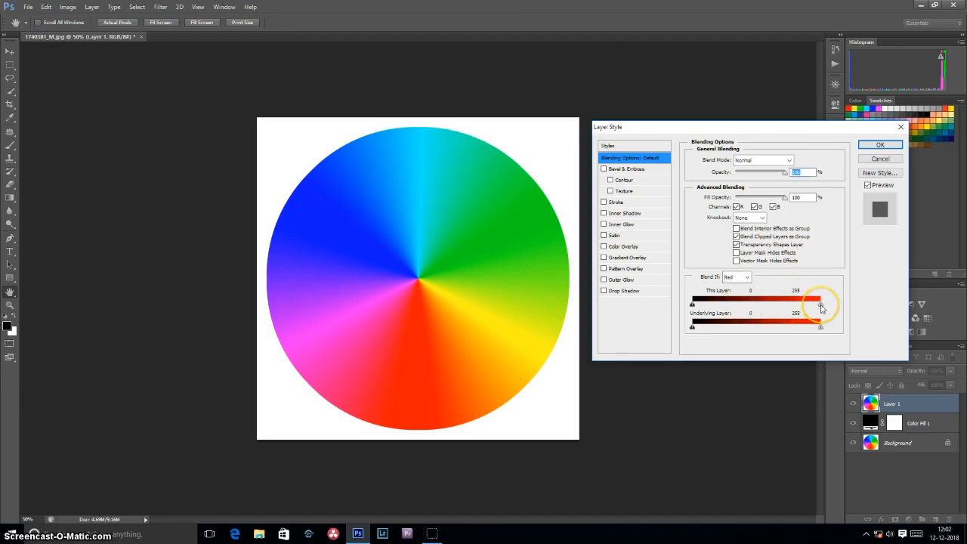
{"action": "mouse_move", "coordinate": [822, 308]}
{"action": "left_mouse_down"}
{"action": "mouse_move", "coordinate": [812, 310]}
{"action": "mouse_move", "coordinate": [820, 304]}
{"action": "left_mouse_up"}
{"action": "left_click", "coordinate": [813, 307]}
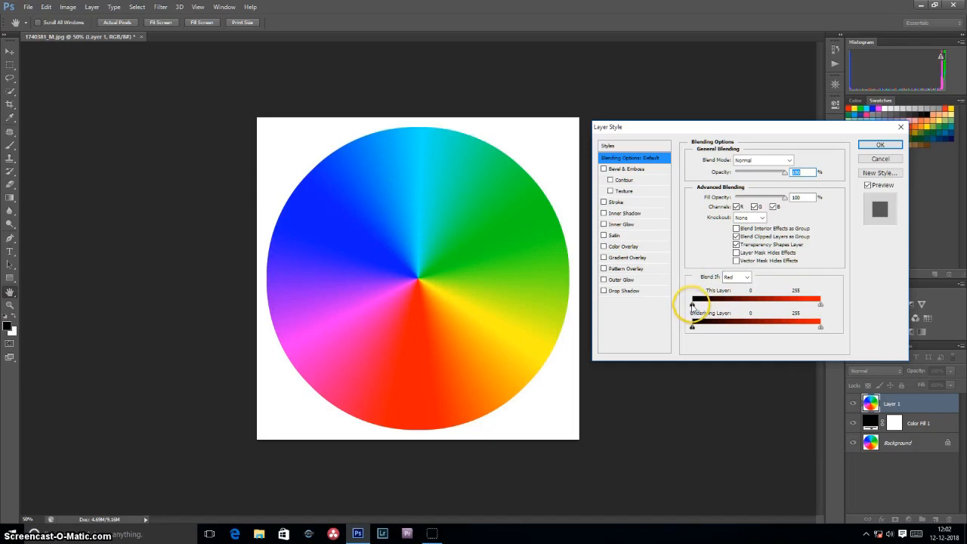
{"action": "mouse_move", "coordinate": [692, 305]}
{"action": "left_mouse_down"}
{"action": "mouse_move", "coordinate": [718, 304]}
{"action": "mouse_move", "coordinate": [692, 306]}
{"action": "left_mouse_up"}
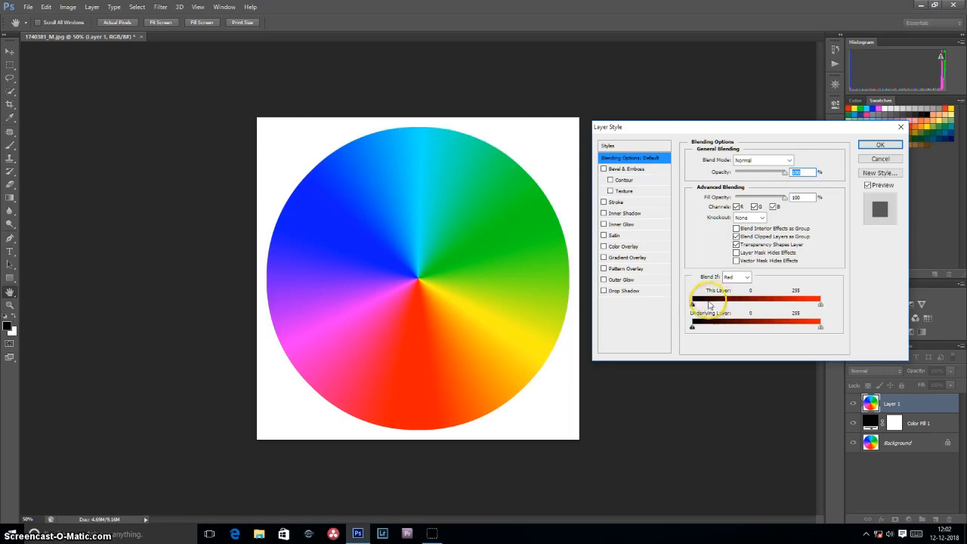
{"action": "mouse_move", "coordinate": [693, 304]}
{"action": "left_mouse_down"}
{"action": "mouse_move", "coordinate": [728, 304]}
{"action": "mouse_move", "coordinate": [692, 306]}
{"action": "left_mouse_up"}
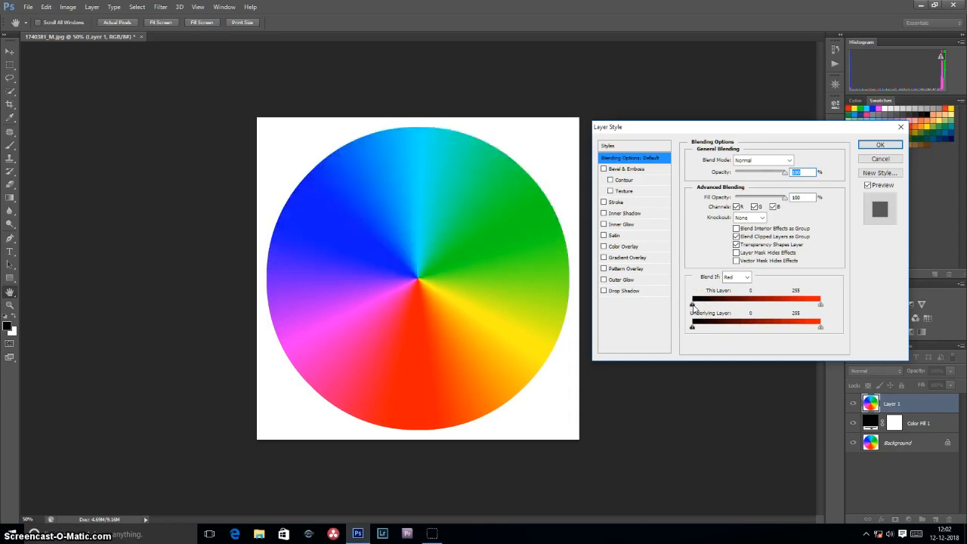
- Switch Blend If to Green, try This Layer's highlight and shadow sliders, and return them to 255 and 0
{"action": "left_click", "coordinate": [732, 280]}
{"action": "left_click", "coordinate": [733, 303]}
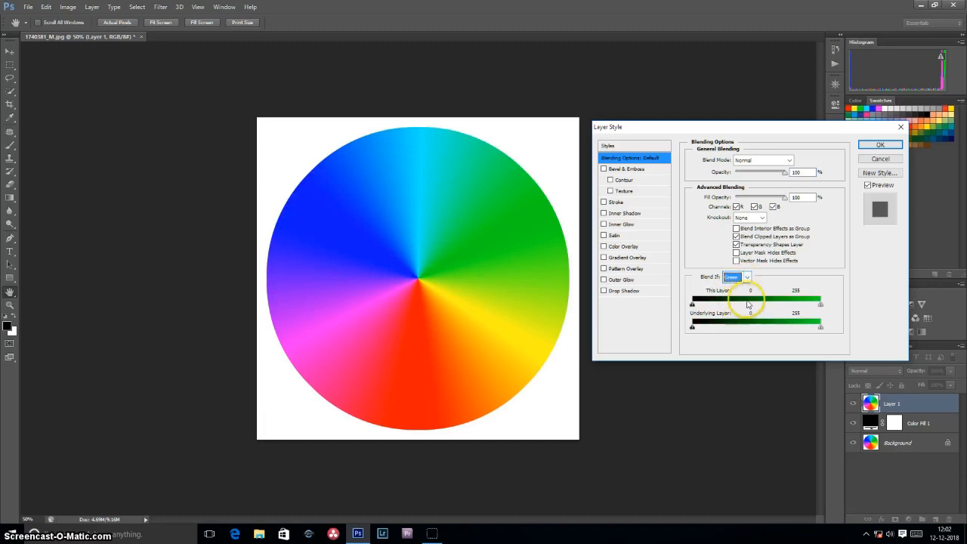
{"action": "left_click_drag", "start_coordinate": [819, 304], "coordinate": [783, 305]}
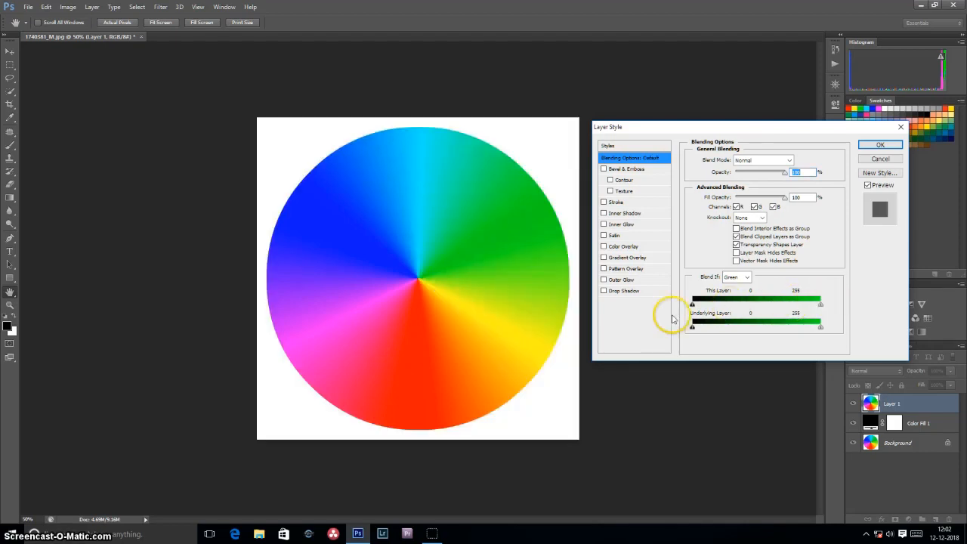
{"action": "mouse_move", "coordinate": [692, 305]}
{"action": "left_mouse_down"}
{"action": "mouse_move", "coordinate": [737, 304]}
{"action": "mouse_move", "coordinate": [691, 306]}
{"action": "left_mouse_up"}
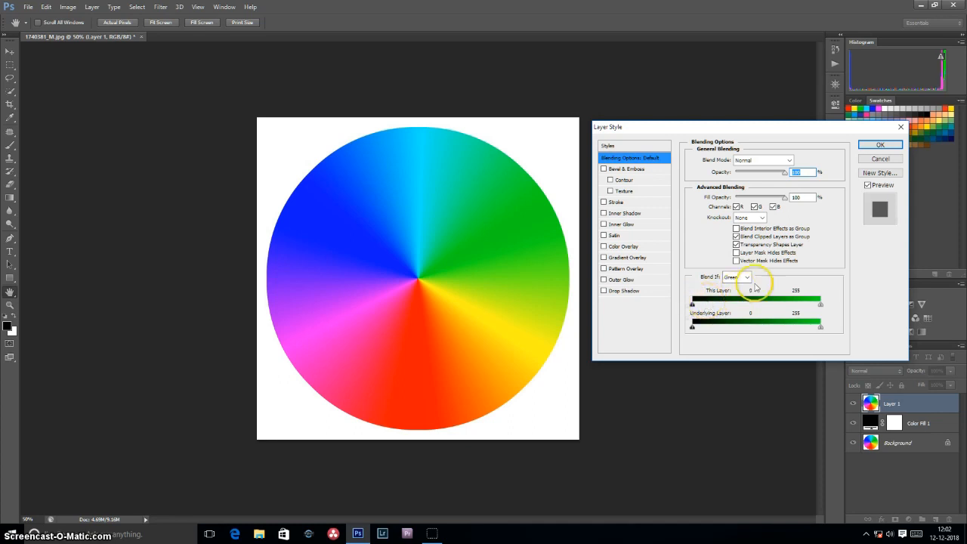
- Switch Blend If to Blue, try This Layer's highlight and shadow sliders, and return them to 255 and 0
{"action": "left_click", "coordinate": [738, 278]}
{"action": "left_click", "coordinate": [733, 310]}
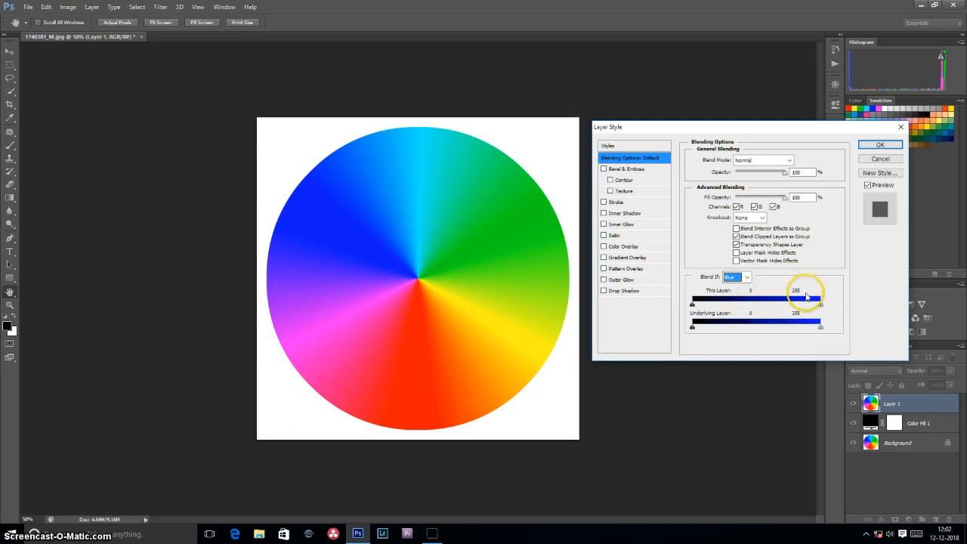
{"action": "mouse_move", "coordinate": [821, 305]}
{"action": "left_mouse_down"}
{"action": "mouse_move", "coordinate": [792, 305]}
{"action": "mouse_move", "coordinate": [821, 305]}
{"action": "left_mouse_up"}
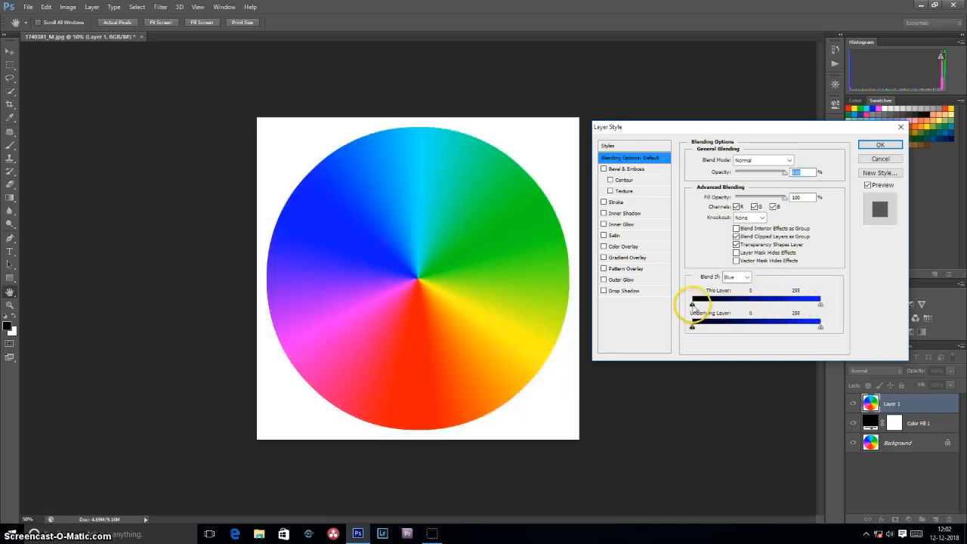
{"action": "mouse_move", "coordinate": [692, 305]}
{"action": "left_mouse_down"}
{"action": "mouse_move", "coordinate": [725, 305]}
{"action": "mouse_move", "coordinate": [692, 305]}
{"action": "left_mouse_up"}
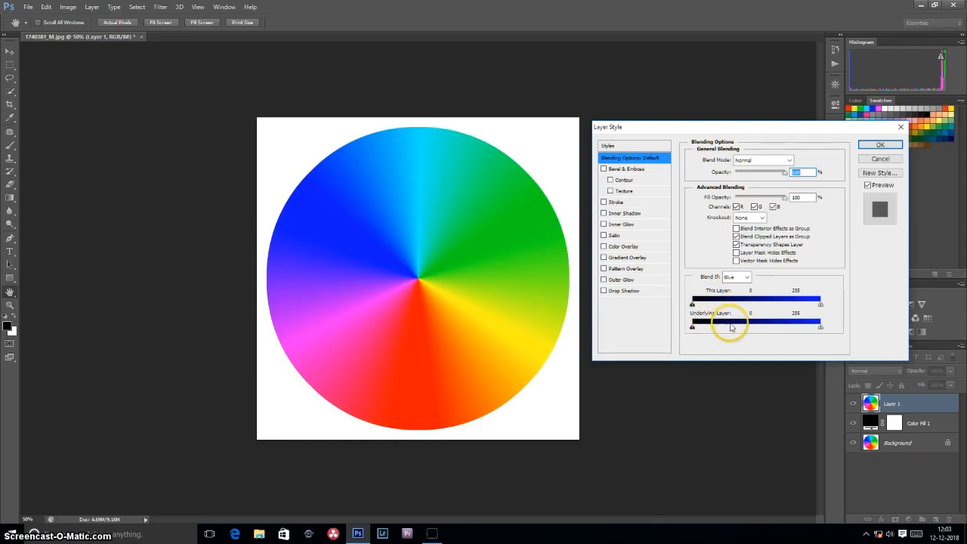
- Set Blend If back to Gray and accept Layer 1's blending options
{"action": "left_click", "coordinate": [748, 277]}
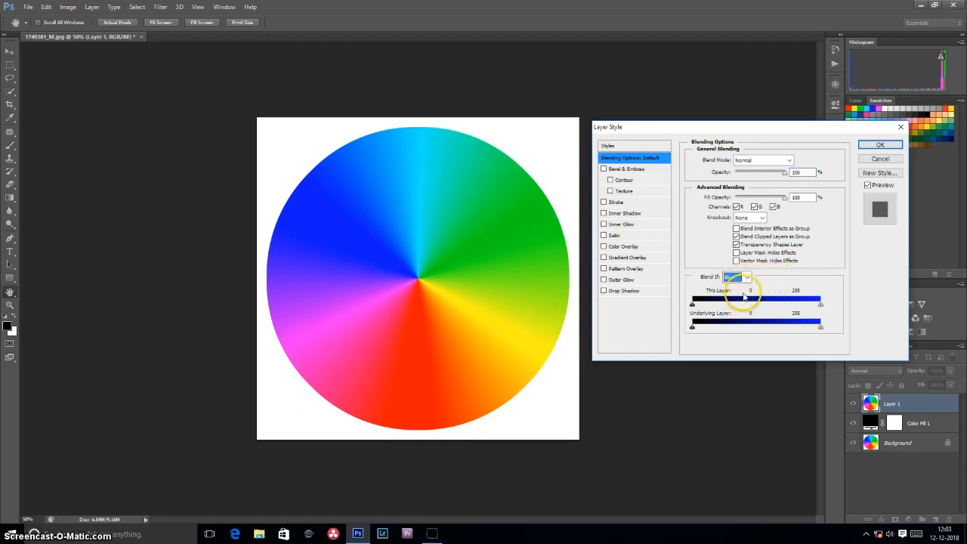
{"action": "left_click", "coordinate": [748, 278]}
{"action": "left_click", "coordinate": [741, 286]}
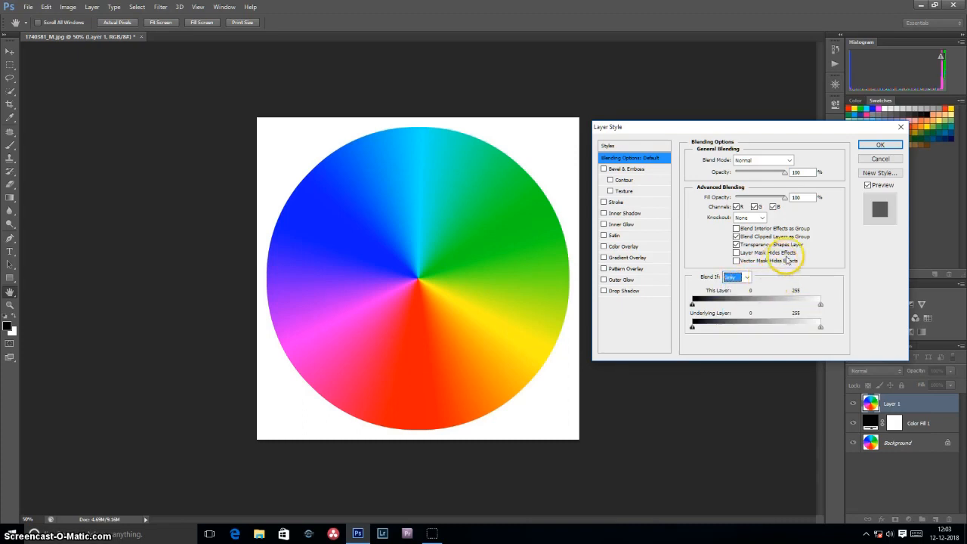
{"action": "left_click", "coordinate": [879, 146]}
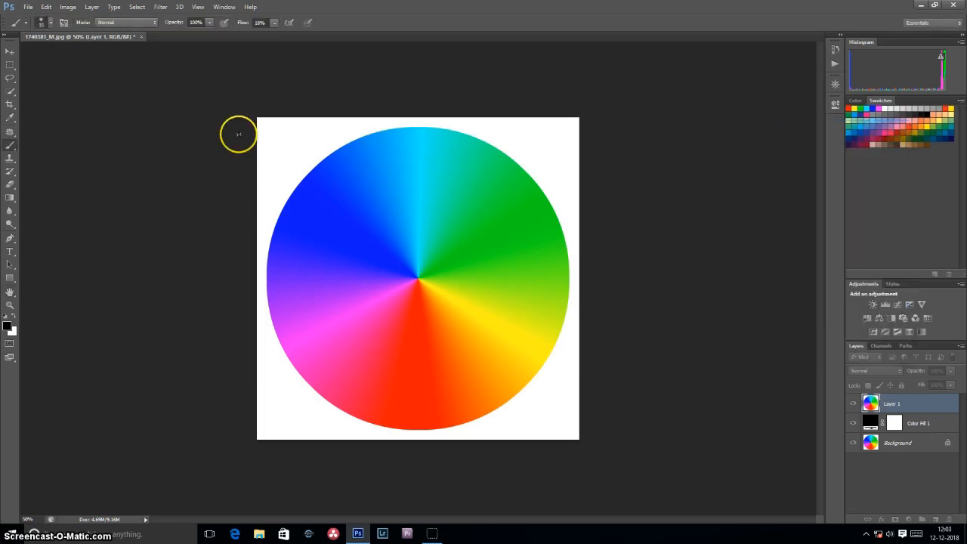
- Switch to the desktop and view the pictures 3724264_M and images in Photos, then close the cloud picture
{"action": "left_click", "coordinate": [919, 5]}
{"action": "left_click", "coordinate": [99, 179]}
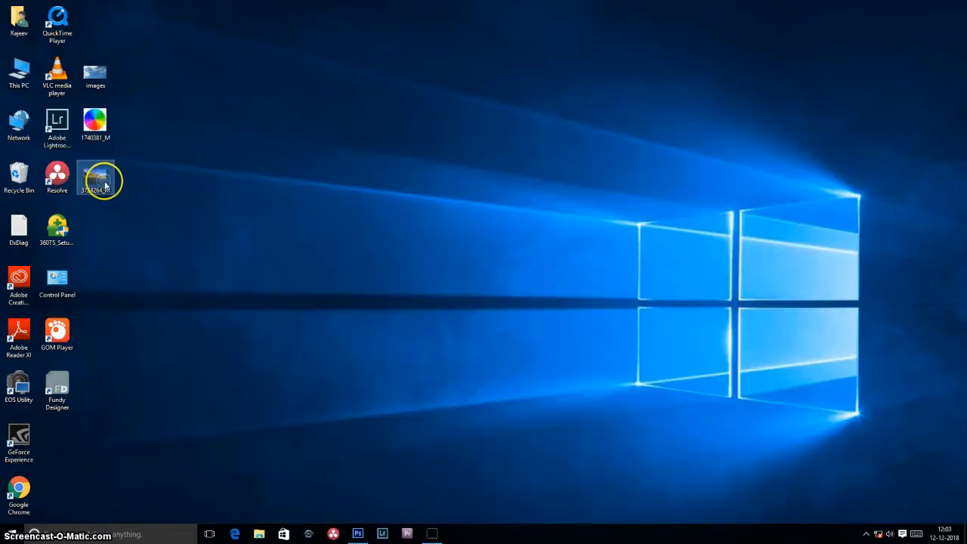
{"action": "key", "text": "Return"}
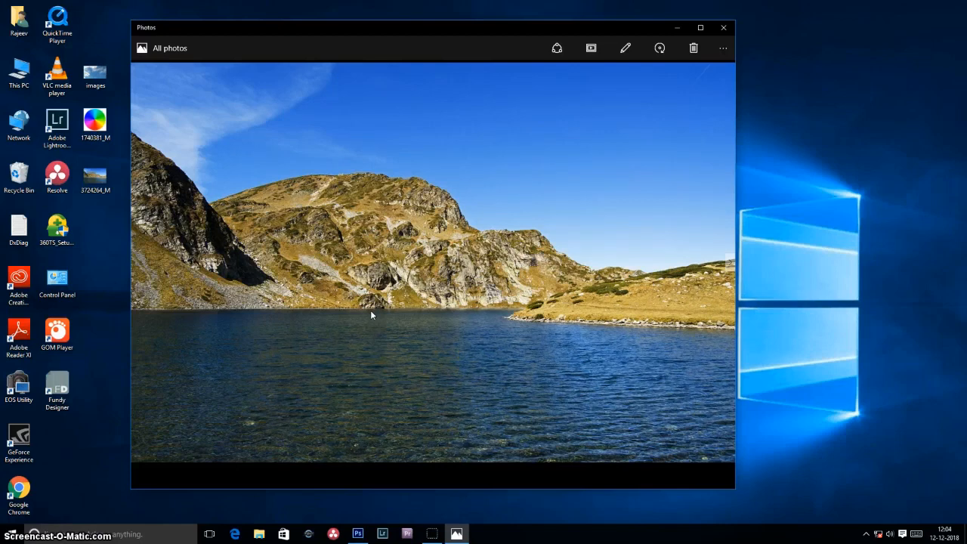
{"action": "double_click", "coordinate": [95, 72]}
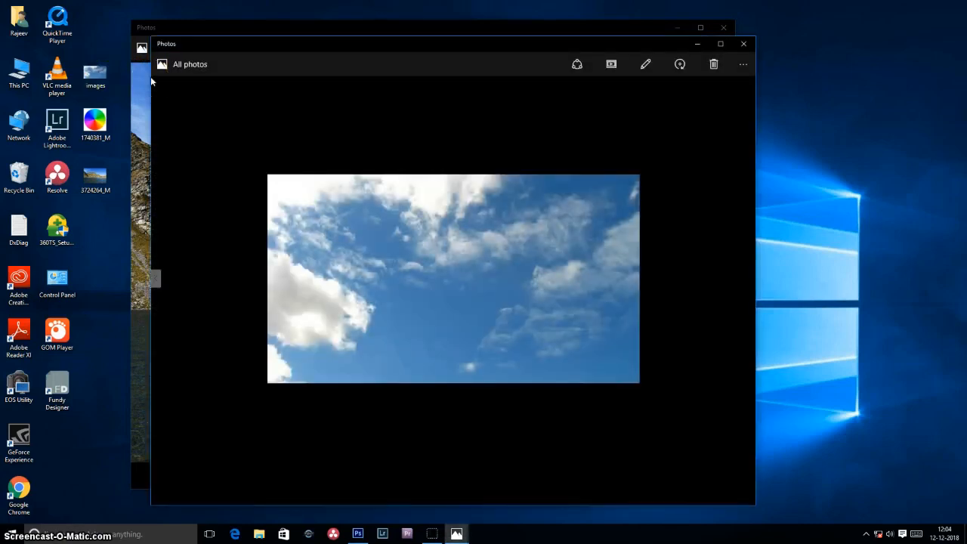
{"action": "left_click", "coordinate": [743, 43]}
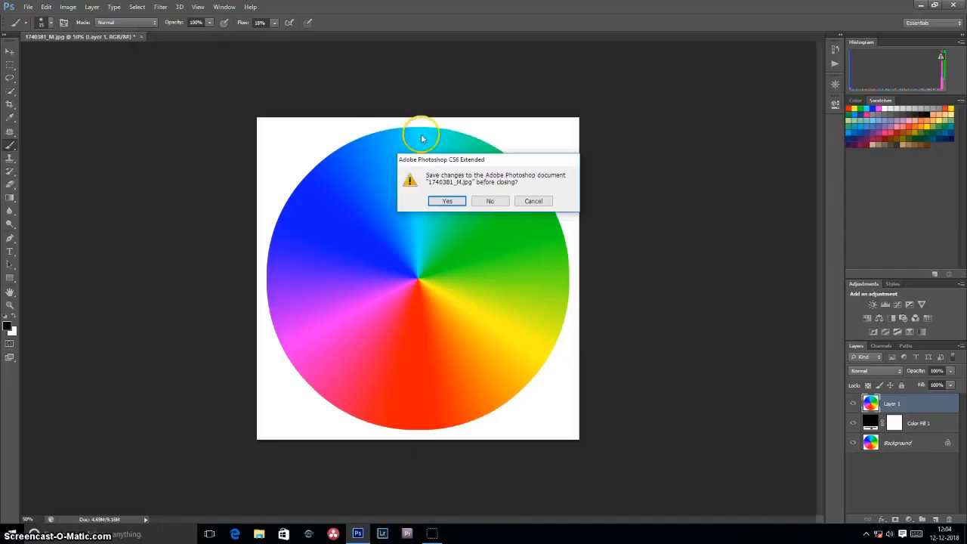
- Close the 1740381_M.jpg document without saving, and shrink and move the Photoshop window to uncover the desktop files
{"action": "left_click", "coordinate": [487, 201]}
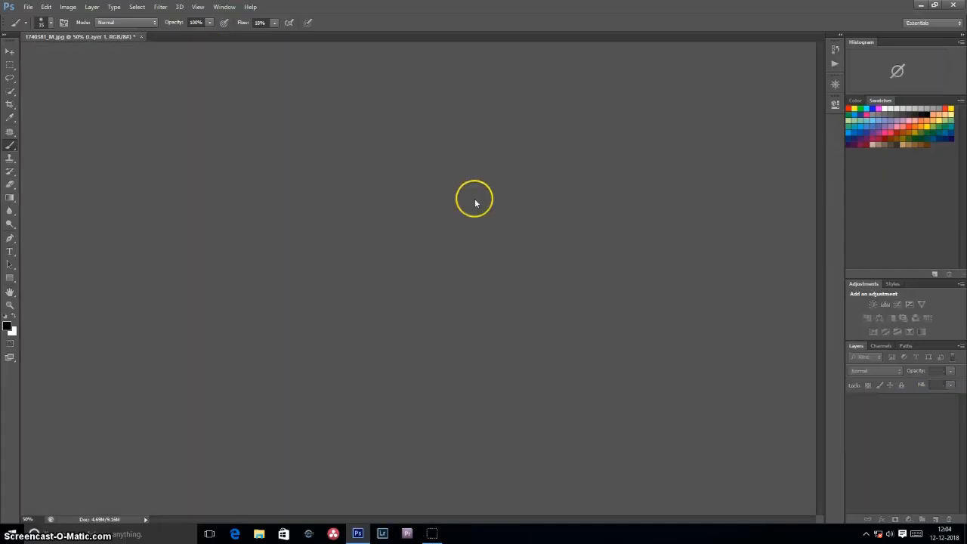
{"action": "left_click", "coordinate": [935, 6]}
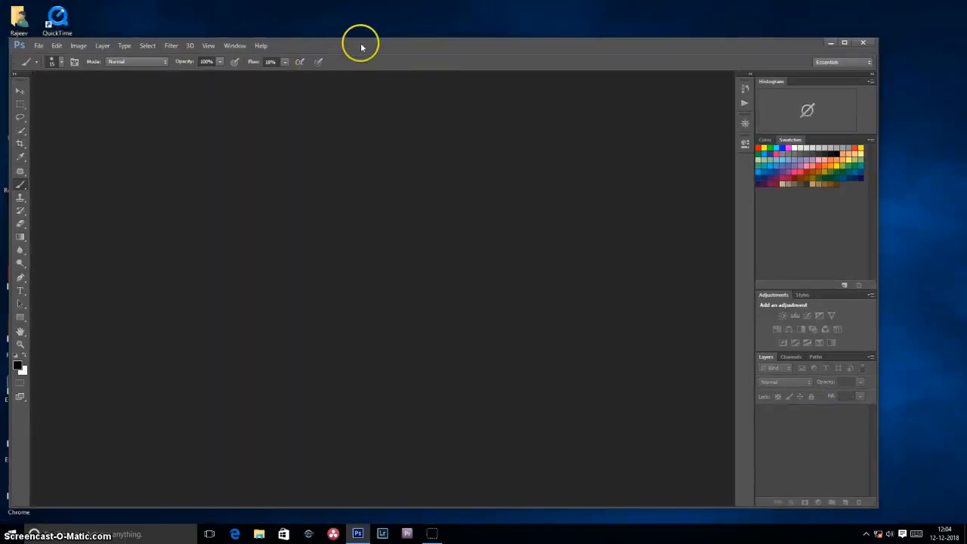
{"action": "left_click_drag", "start_coordinate": [363, 43], "coordinate": [511, 41]}
- Open the desktop pictures 3724264_M and images in Photoshop as separate documents
{"action": "left_click_drag", "start_coordinate": [92, 178], "coordinate": [273, 218]}
{"action": "left_click_drag", "start_coordinate": [803, 38], "coordinate": [764, 44]}
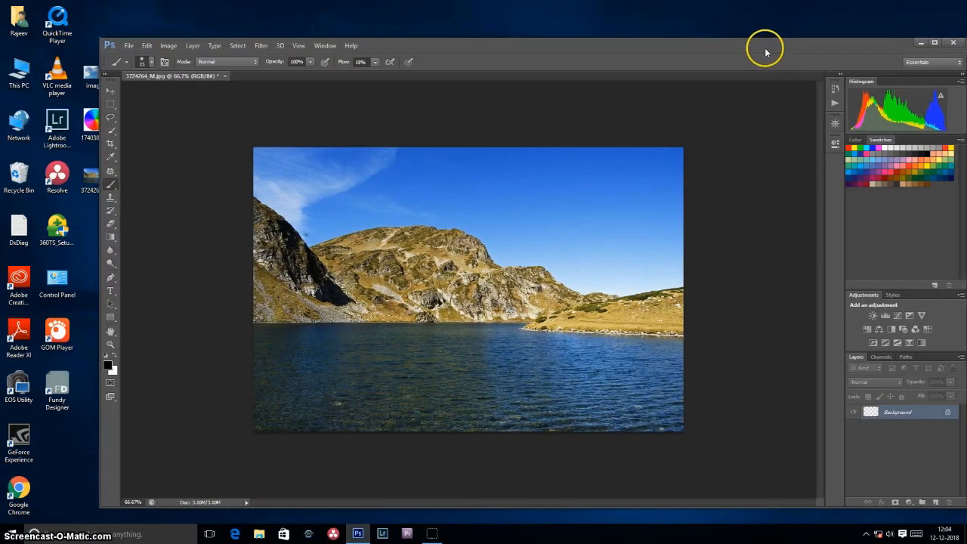
{"action": "left_click_drag", "start_coordinate": [90, 75], "coordinate": [200, 164]}
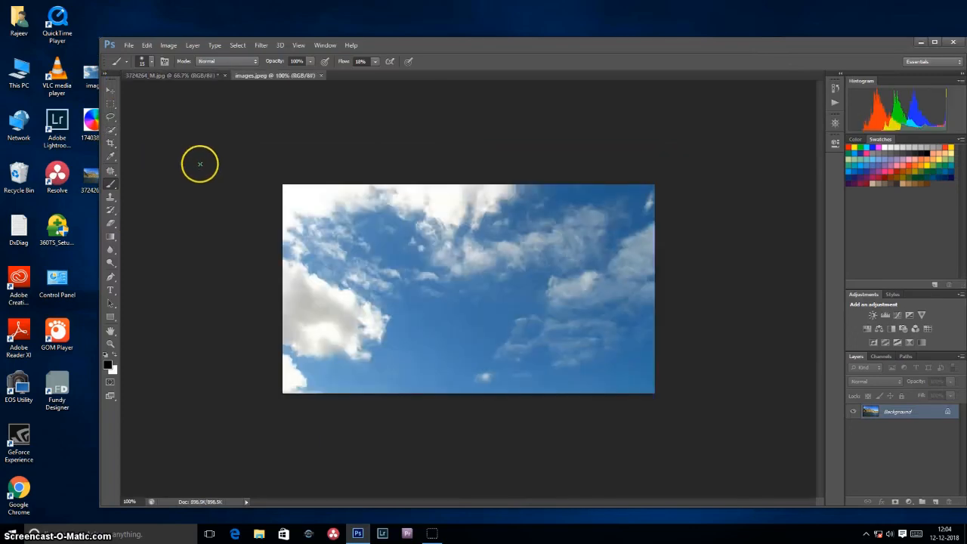
{"action": "left_click_drag", "start_coordinate": [803, 50], "coordinate": [773, 43]}
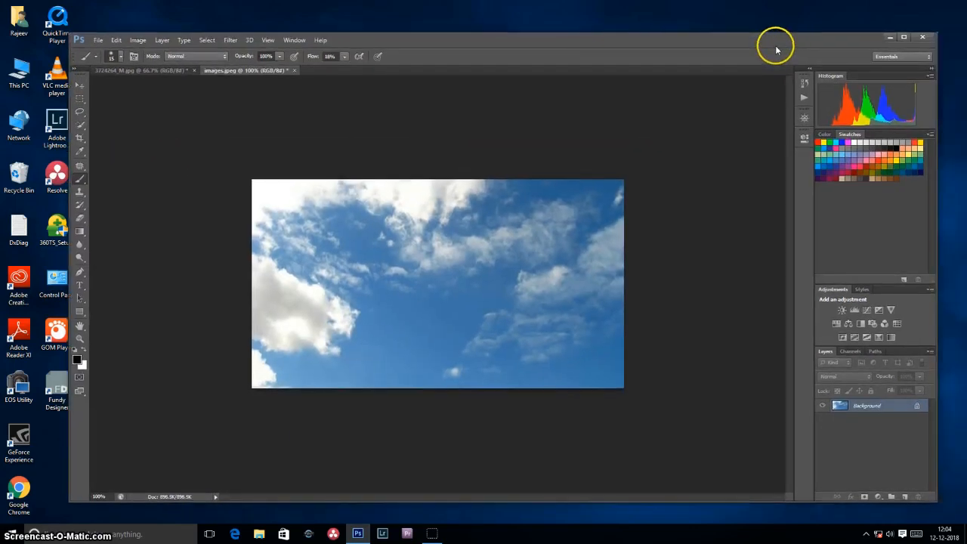
- Maximize the application window and review the open lake photo 3724264_M.jpg and cloud picture images.jpeg in turn
{"action": "left_click", "coordinate": [906, 39]}
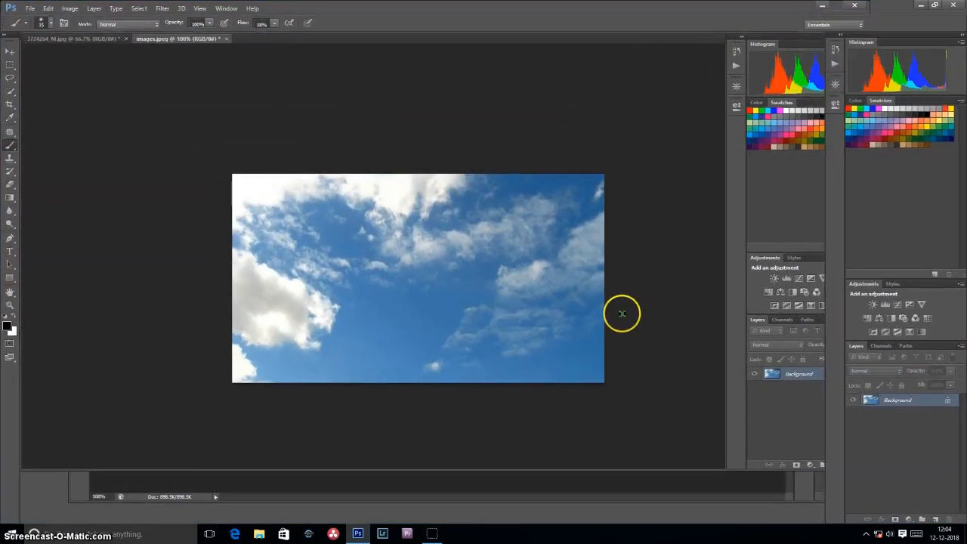
{"action": "left_click", "coordinate": [92, 37]}
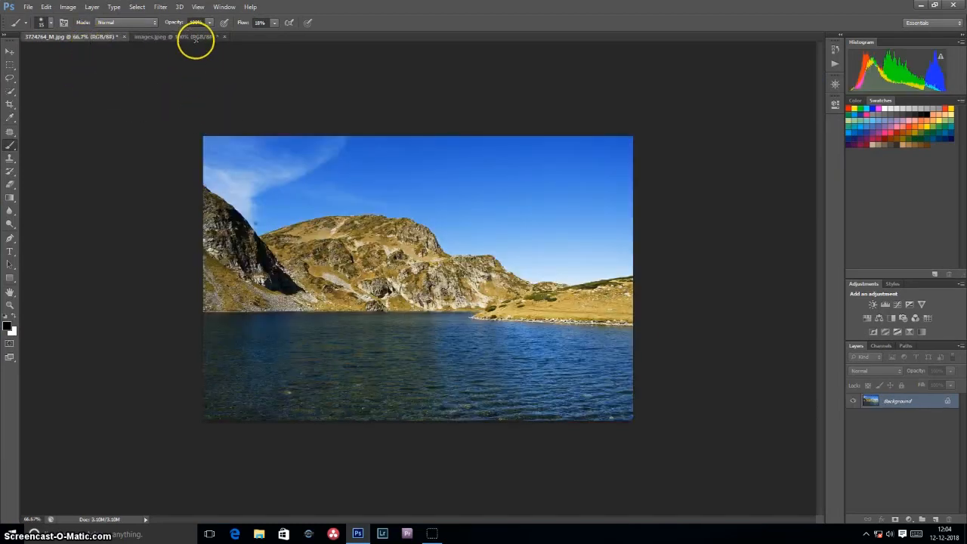
{"action": "left_click", "coordinate": [194, 37]}
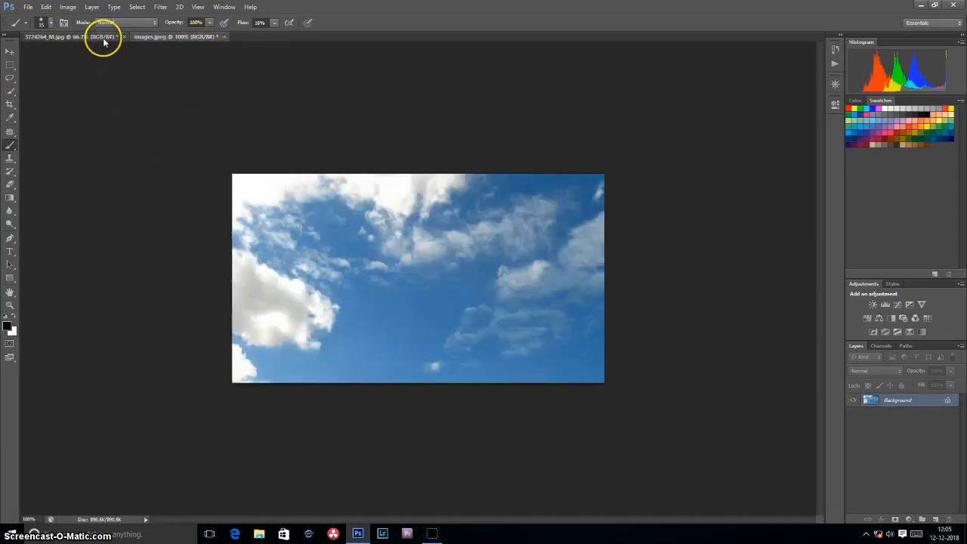
{"action": "left_click", "coordinate": [104, 39]}
- Copy the entire cloud picture from images.jpeg and paste it as a layer into the 3724264_M.jpg lake photo
{"action": "left_click", "coordinate": [186, 37]}
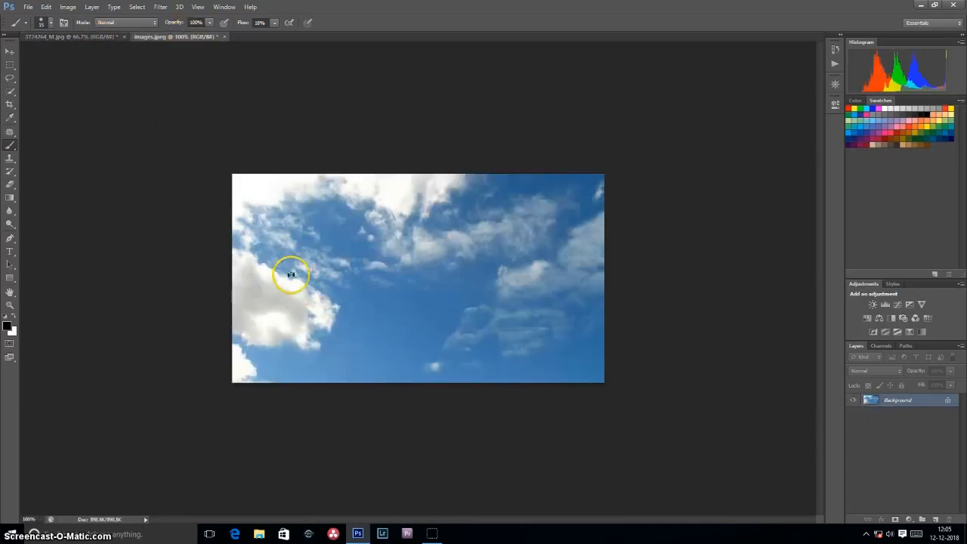
{"action": "key", "text": "ctrl+a"}
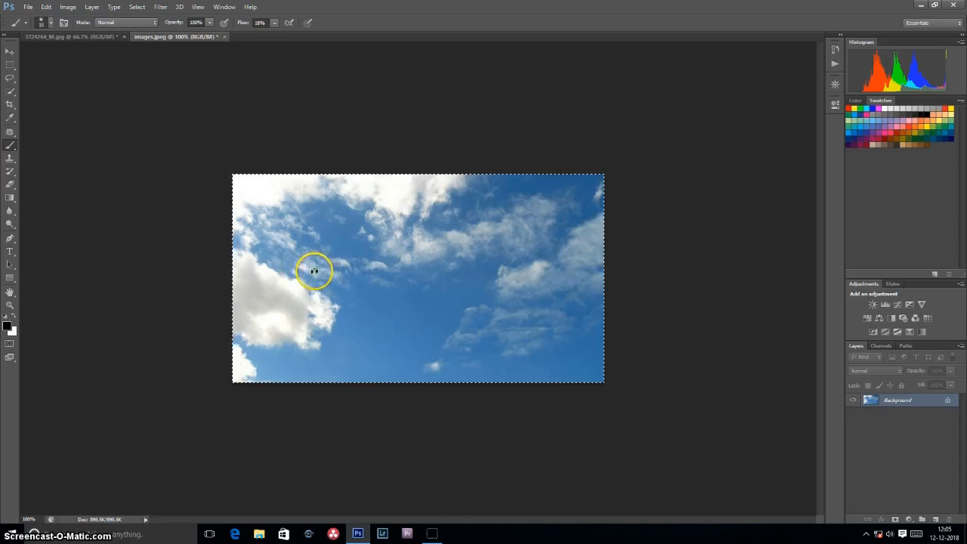
{"action": "left_click", "coordinate": [95, 37]}
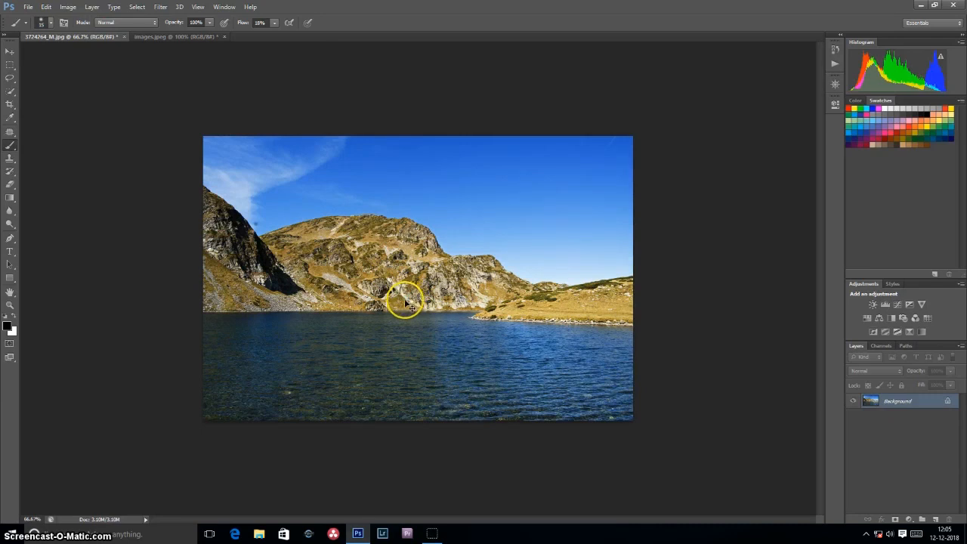
{"action": "key", "text": "ctrl+v"}
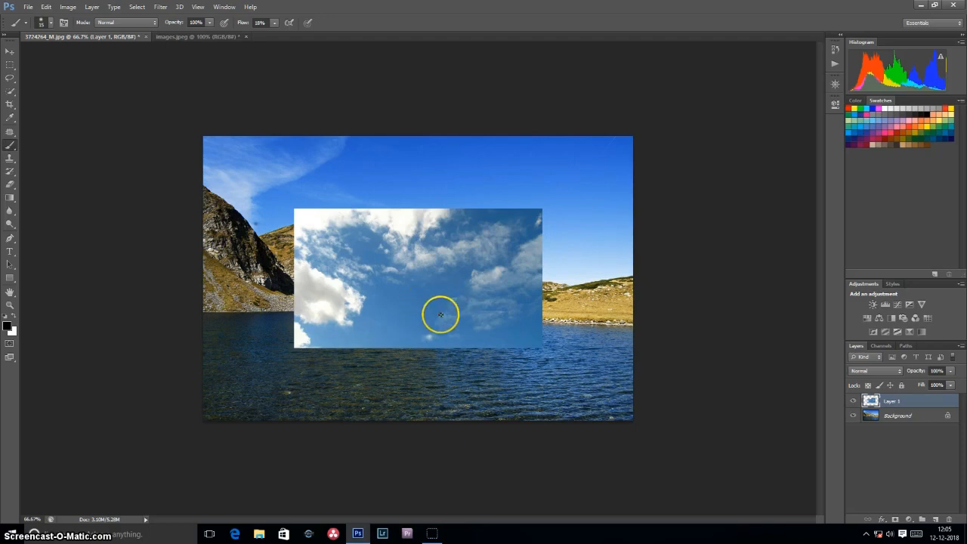
{"action": "key", "text": "ctrl+t"}
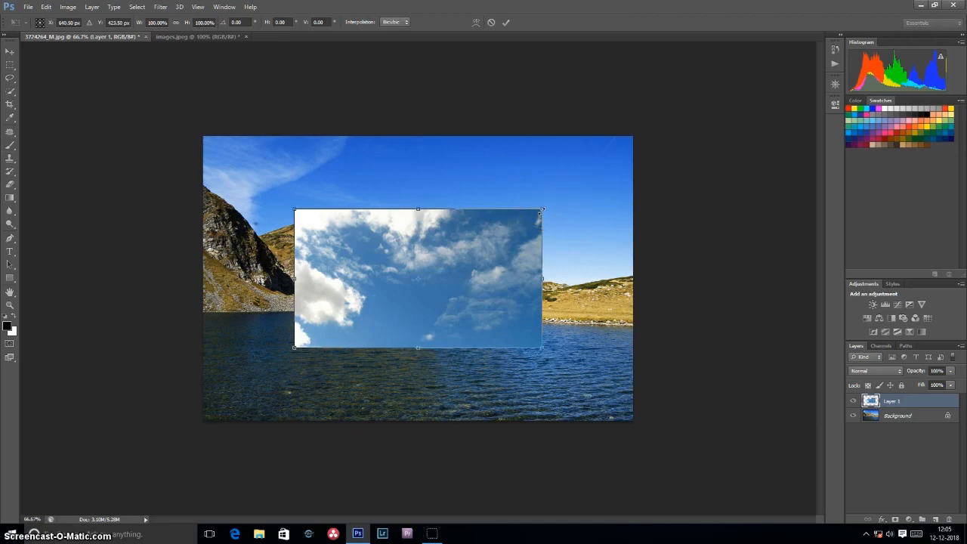
{"action": "left_click_drag", "start_coordinate": [541, 209], "coordinate": [569, 188]}
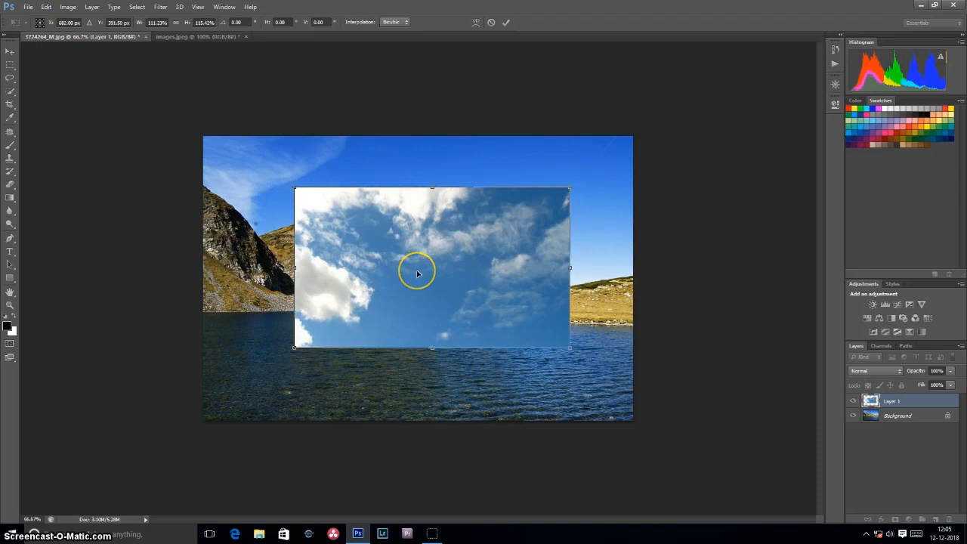
{"action": "mouse_move", "coordinate": [417, 274]}
{"action": "left_mouse_down"}
{"action": "mouse_move", "coordinate": [367, 223]}
{"action": "mouse_move", "coordinate": [359, 235]}
{"action": "mouse_move", "coordinate": [319, 204]}
{"action": "left_mouse_up"}
{"action": "key", "text": "Return"}
{"action": "key", "text": "b"}
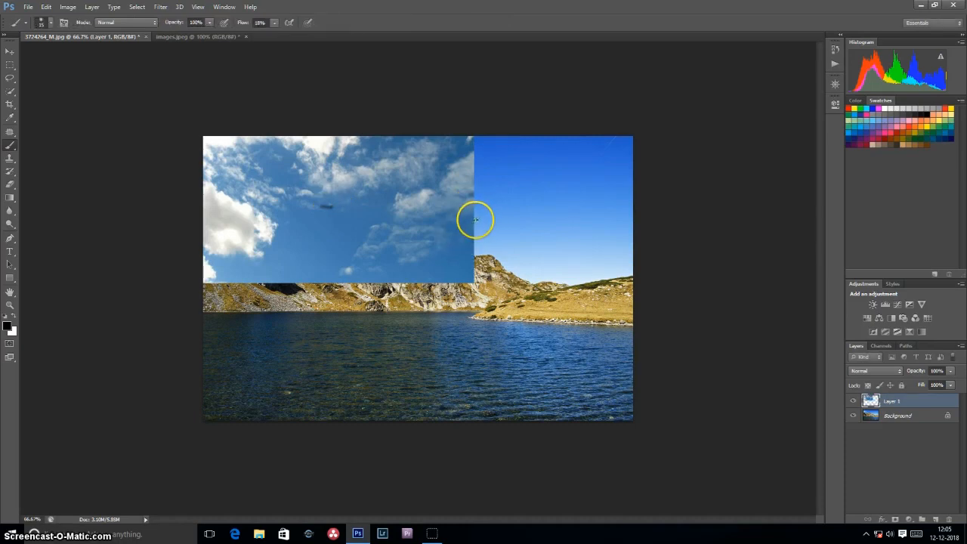
{"action": "key", "text": "ctrl+z"}
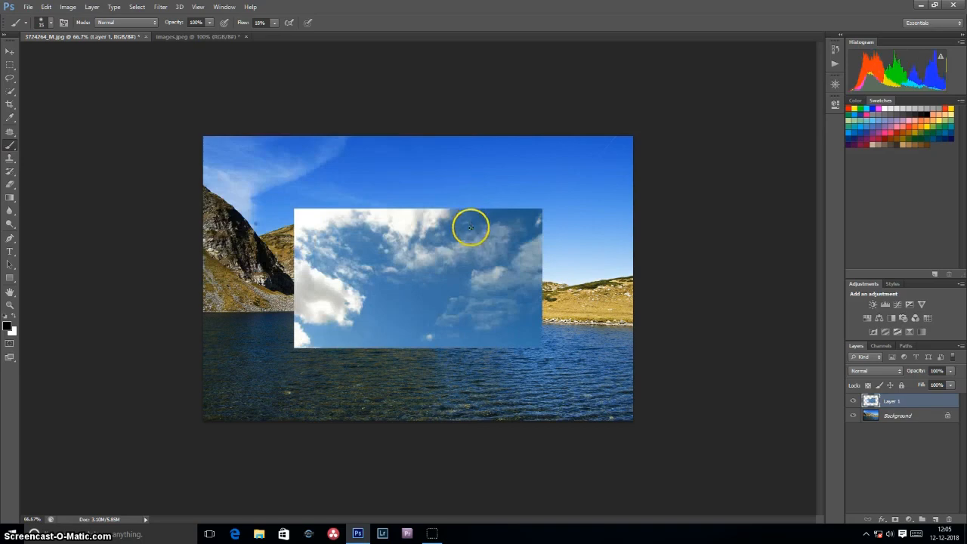
- Scale the pasted cloud layer to about 126% width and 130% height, and position it over the lake photo's upper-left corner
{"action": "left_click", "coordinate": [9, 50]}
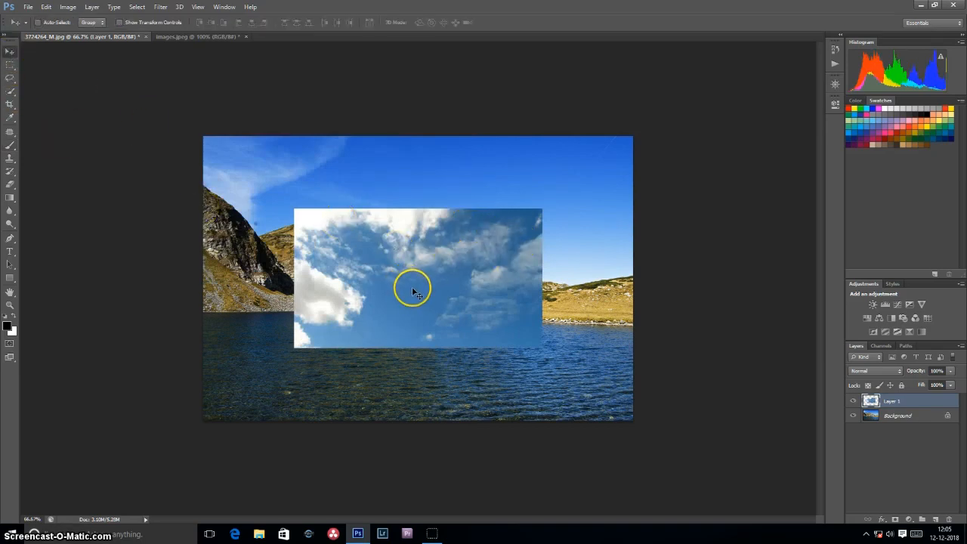
{"action": "key", "text": "ctrl+t"}
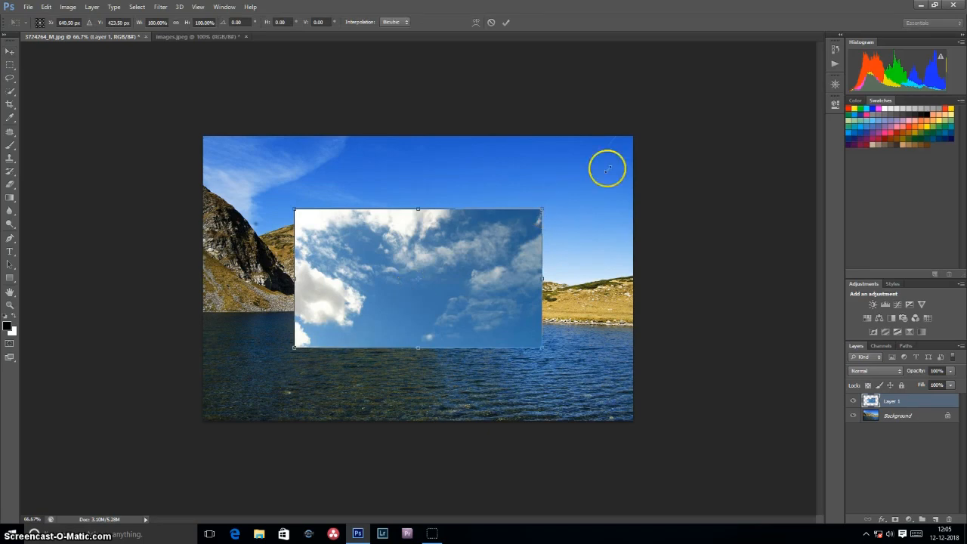
{"action": "left_click_drag", "start_coordinate": [605, 166], "coordinate": [391, 264]}
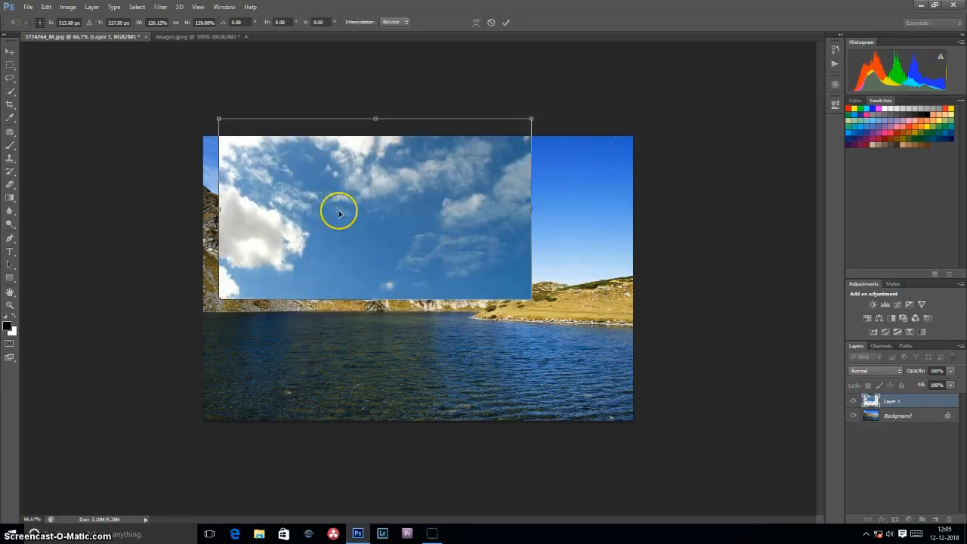
{"action": "left_click_drag", "start_coordinate": [339, 214], "coordinate": [304, 210]}
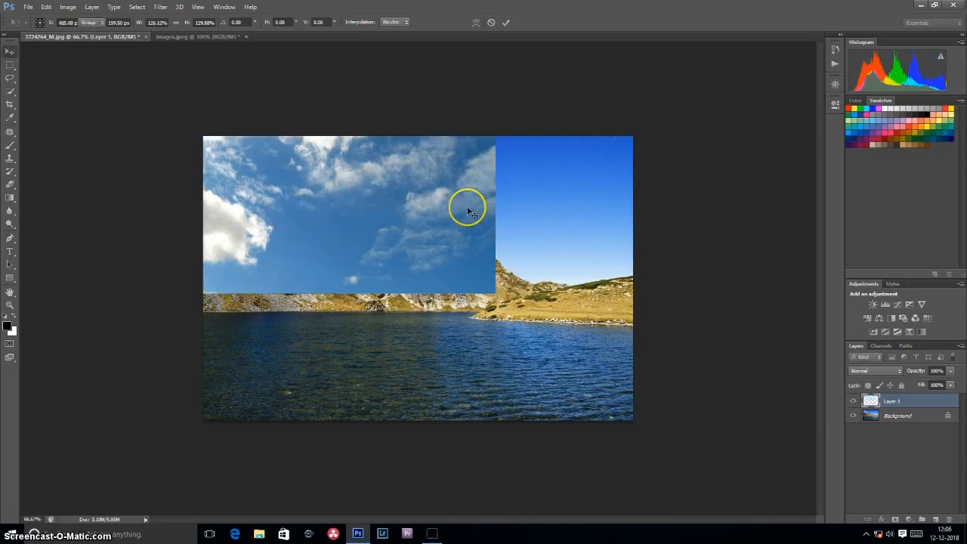
{"action": "key", "text": "Return"}
- Stretch the cloud layer to about 149% width and 114% height, covering the sky and mountains down to the waterline
{"action": "key", "text": "ctrl+t"}
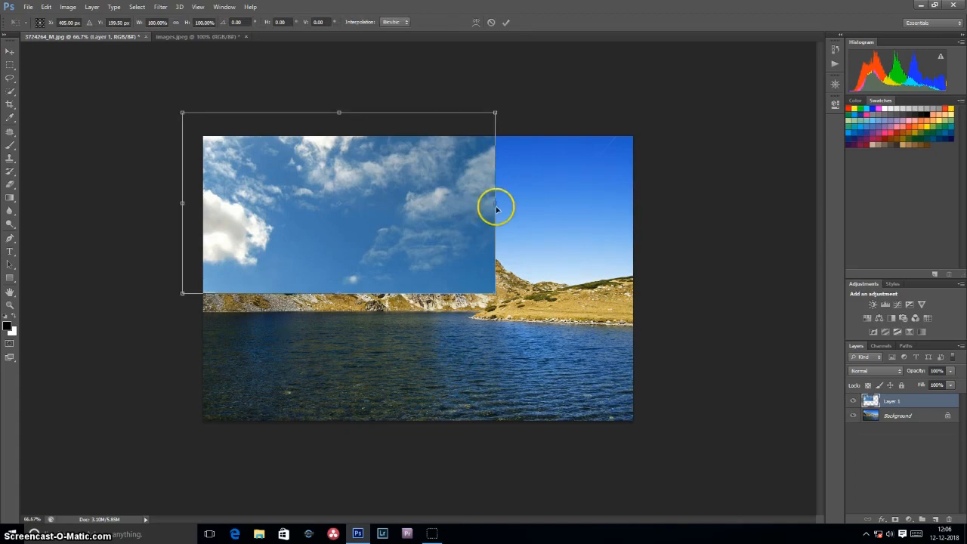
{"action": "left_click_drag", "start_coordinate": [495, 205], "coordinate": [623, 209]}
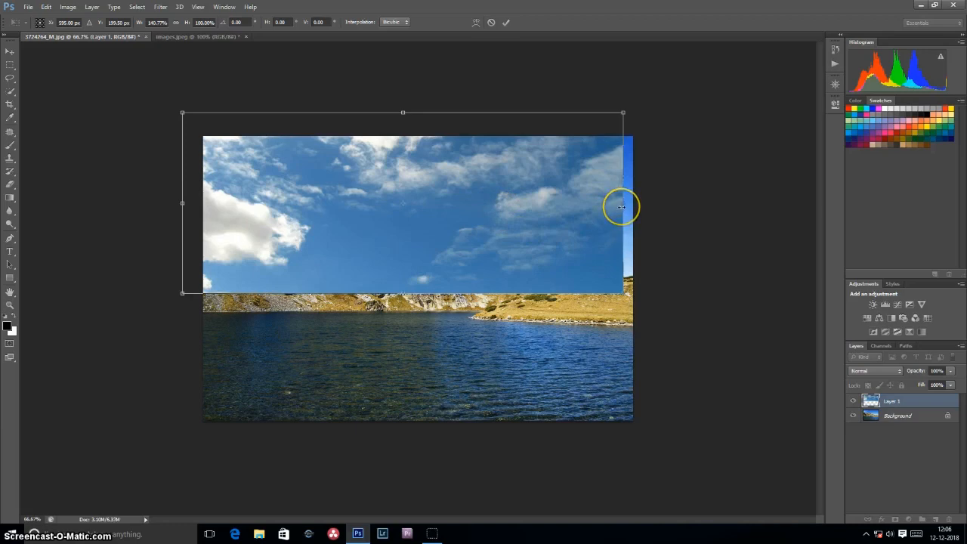
{"action": "left_click_drag", "start_coordinate": [621, 207], "coordinate": [648, 207]}
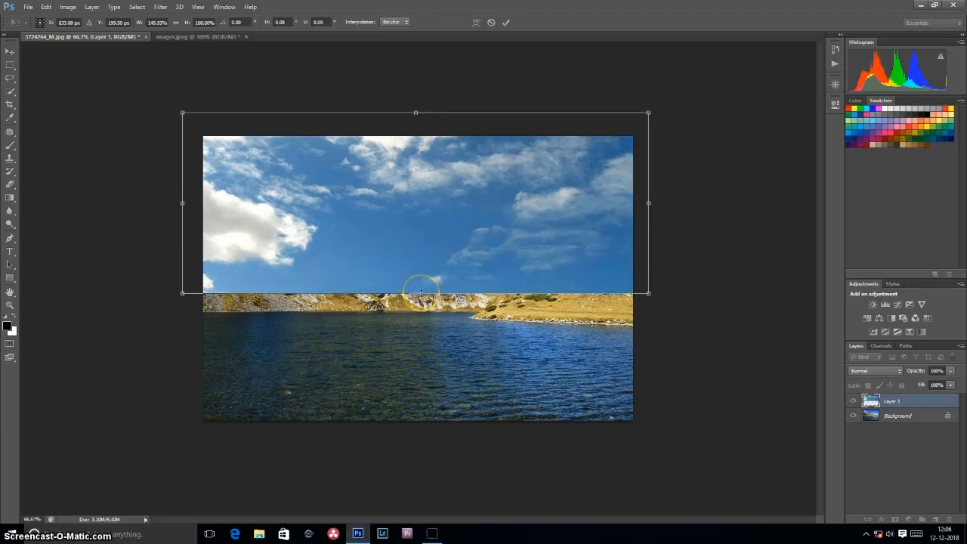
{"action": "left_click_drag", "start_coordinate": [421, 294], "coordinate": [416, 319]}
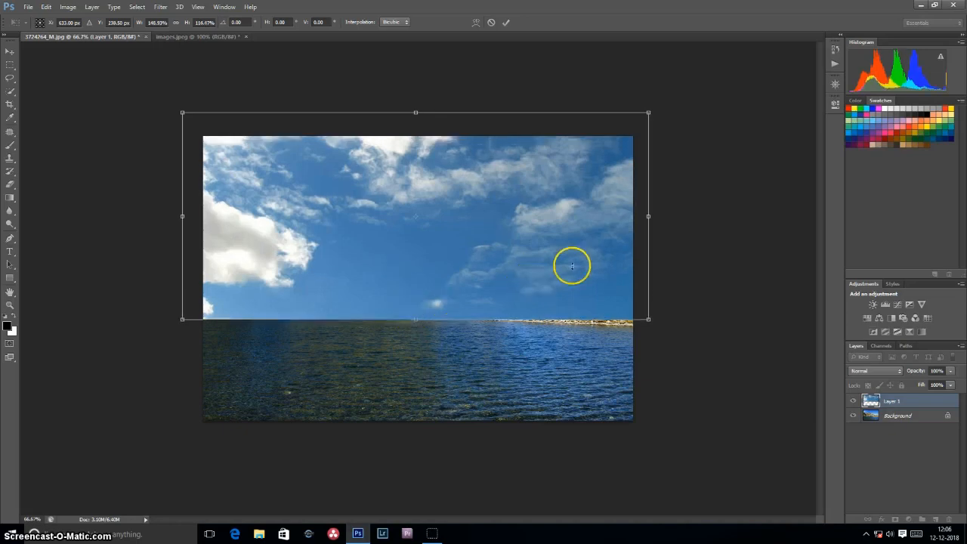
{"action": "key", "text": "Return"}
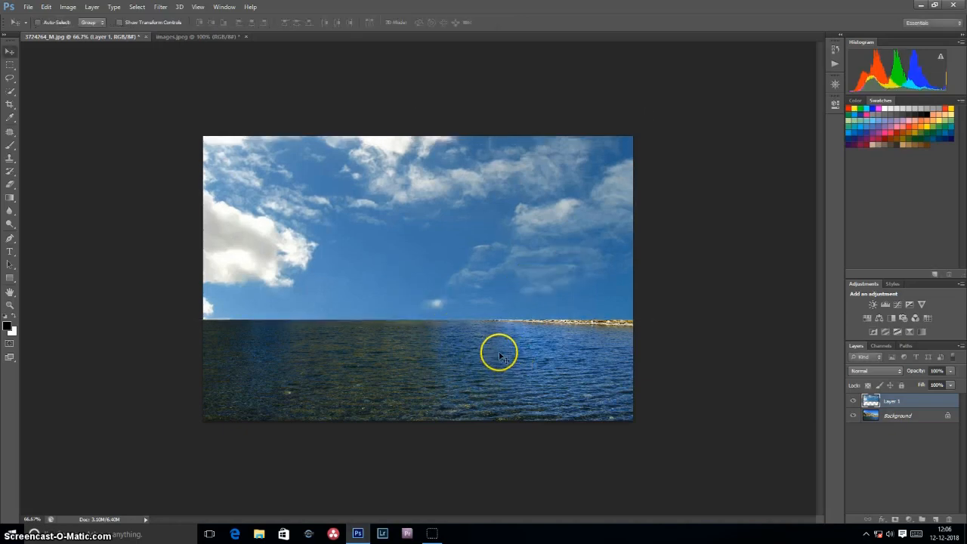
- Duplicate the Background layer and place the copy above Layer 1
{"action": "left_click", "coordinate": [891, 416]}
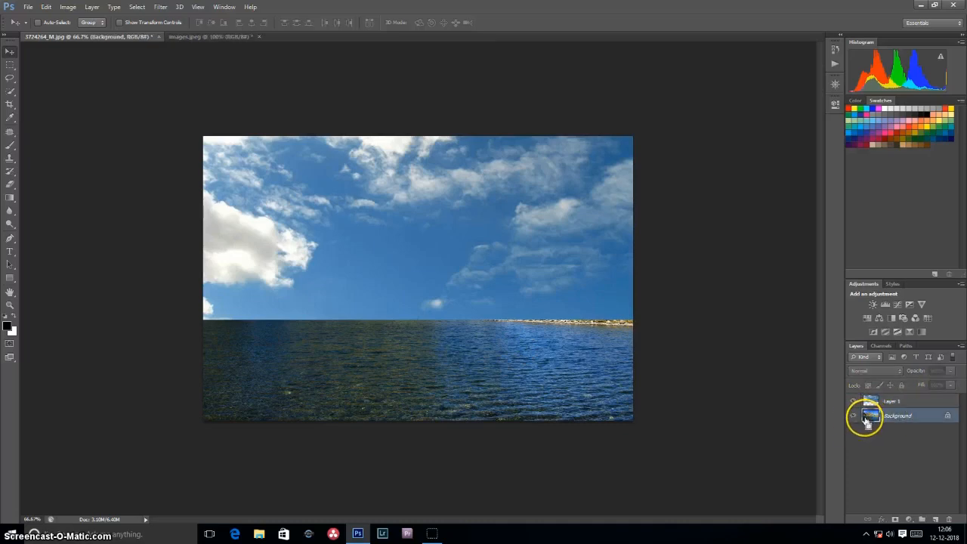
{"action": "key", "text": "ctrl+j"}
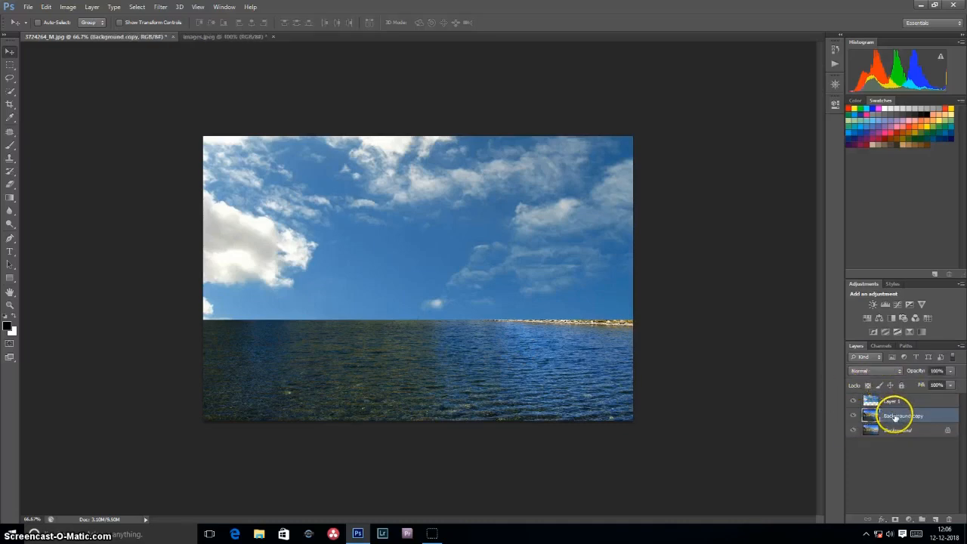
{"action": "left_click_drag", "start_coordinate": [895, 415], "coordinate": [900, 398]}
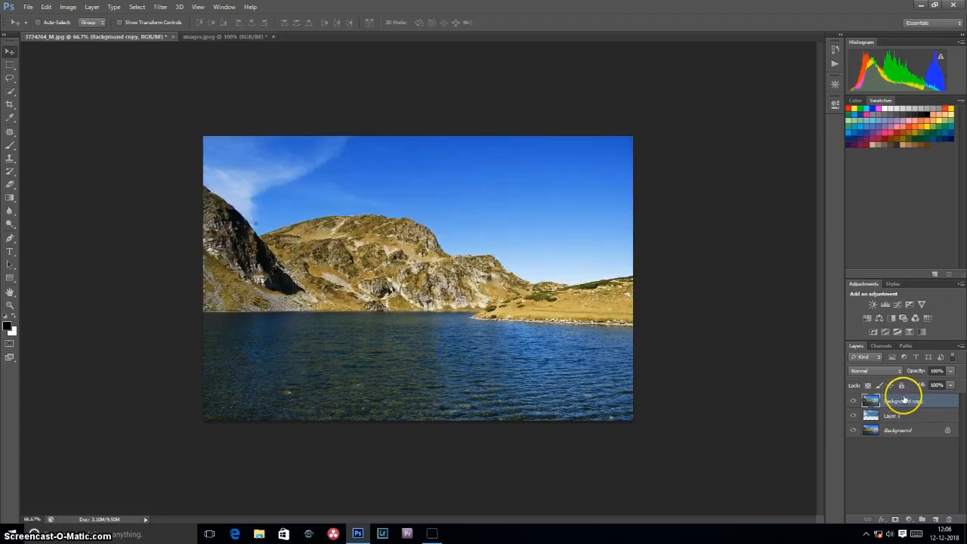
- Toggle the Background copy's visibility to compare it with the cloud layer and the original Background beneath
{"action": "left_click", "coordinate": [859, 416]}
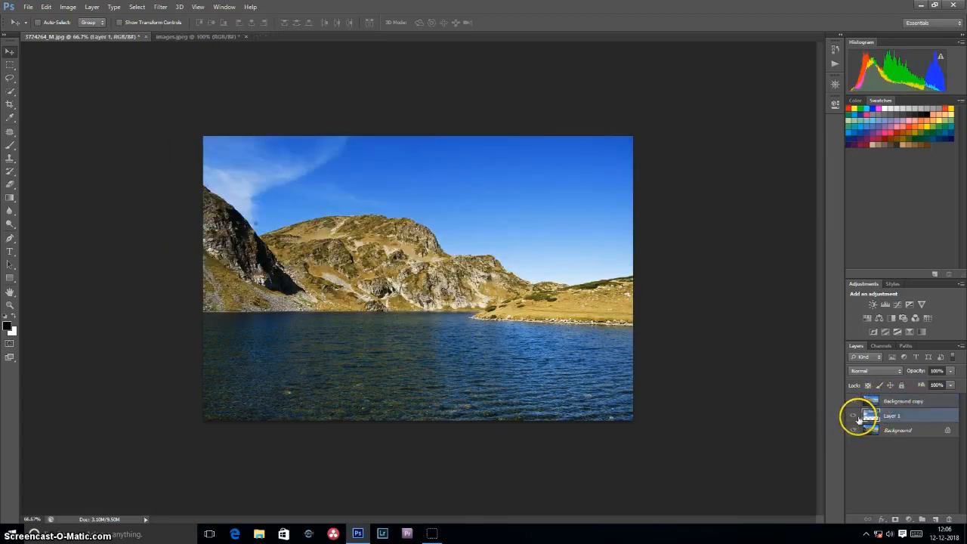
{"action": "left_click", "coordinate": [853, 401]}
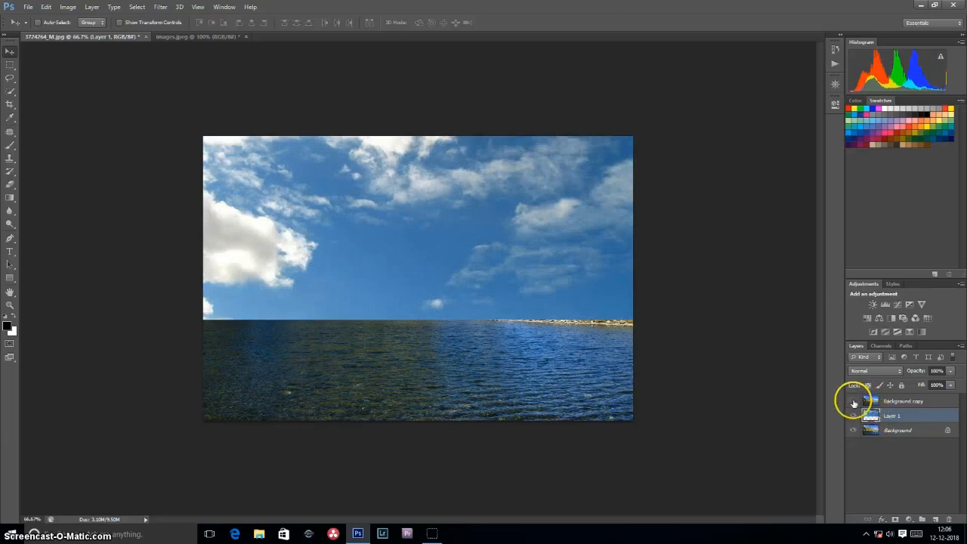
{"action": "left_click", "coordinate": [854, 400]}
{"action": "left_click", "coordinate": [867, 431]}
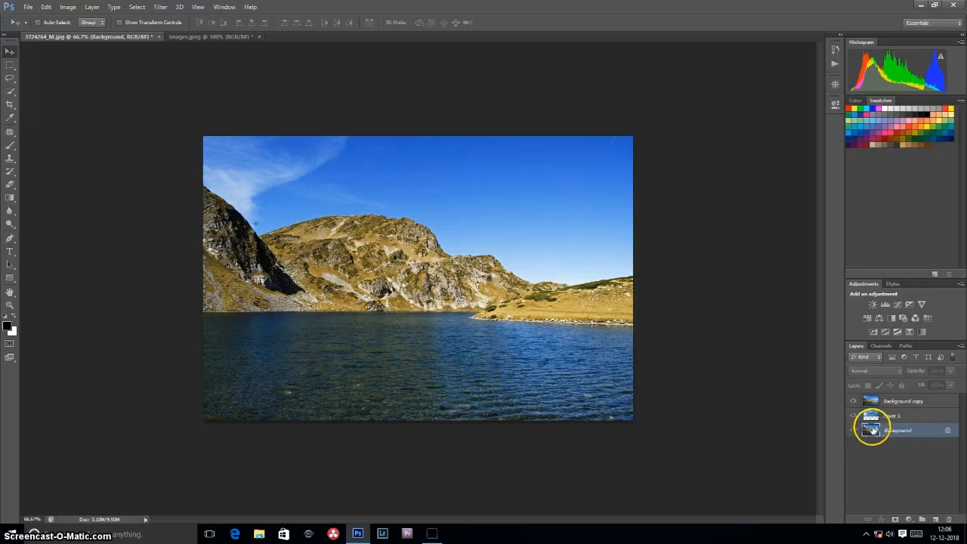
{"action": "left_click", "coordinate": [870, 416]}
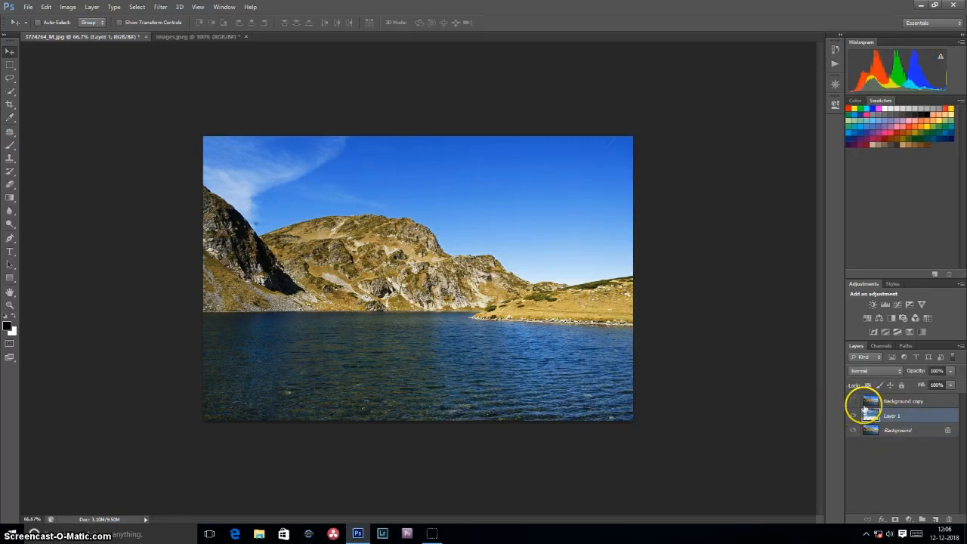
{"action": "left_click", "coordinate": [854, 401]}
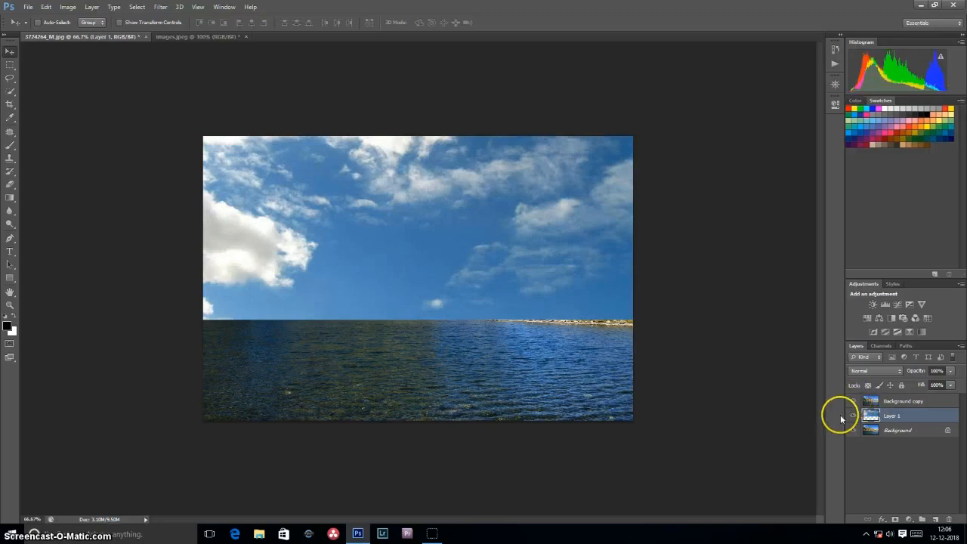
{"action": "left_click", "coordinate": [860, 429]}
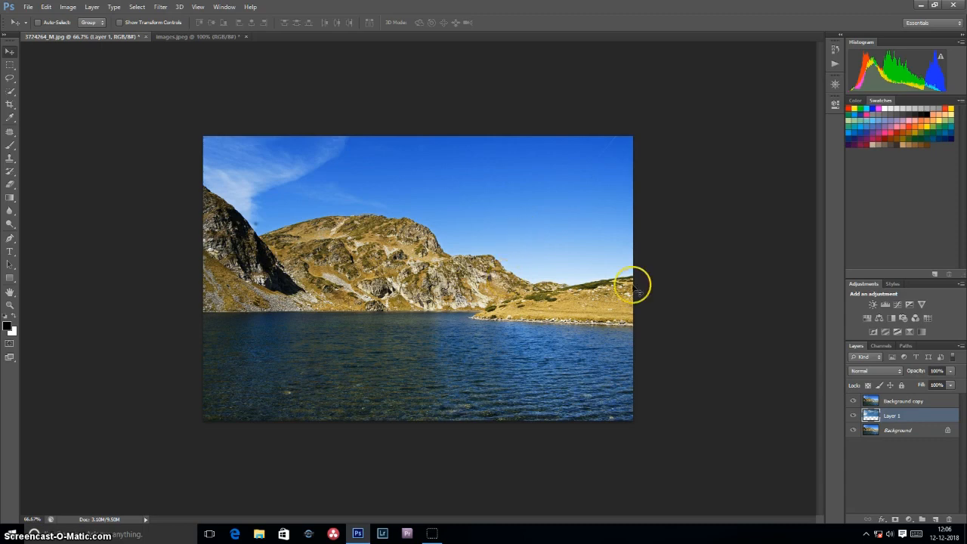
- In the Background copy's blending options, set Blend If to Blue and lower This Layer's highlight slider to hide its blue sky
{"action": "left_click", "coordinate": [876, 400]}
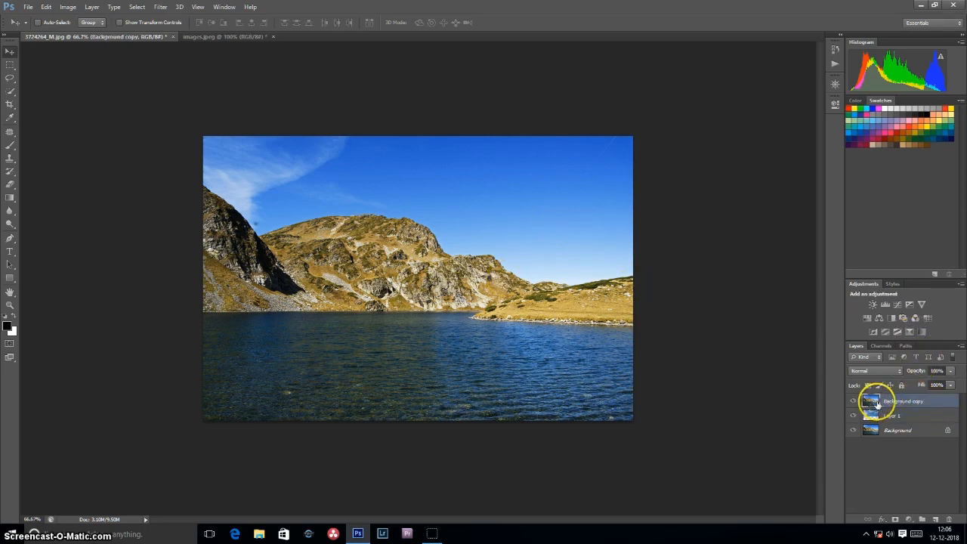
{"action": "double_click", "coordinate": [950, 402]}
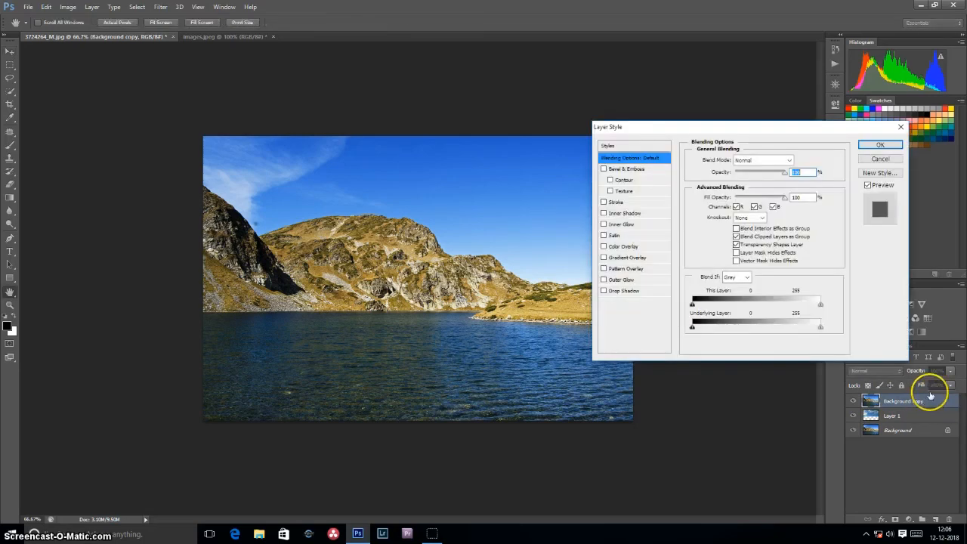
{"action": "left_click_drag", "start_coordinate": [736, 127], "coordinate": [782, 121]}
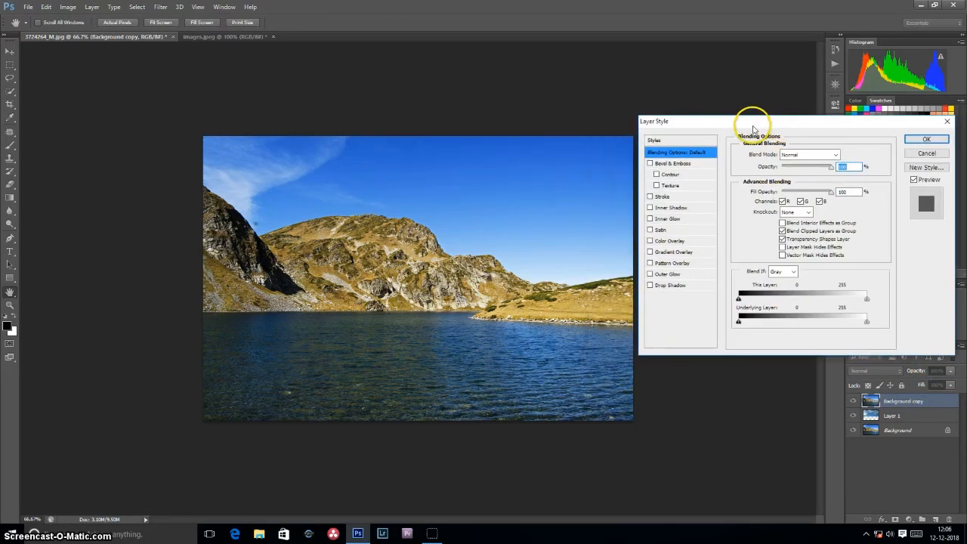
{"action": "left_click", "coordinate": [784, 271]}
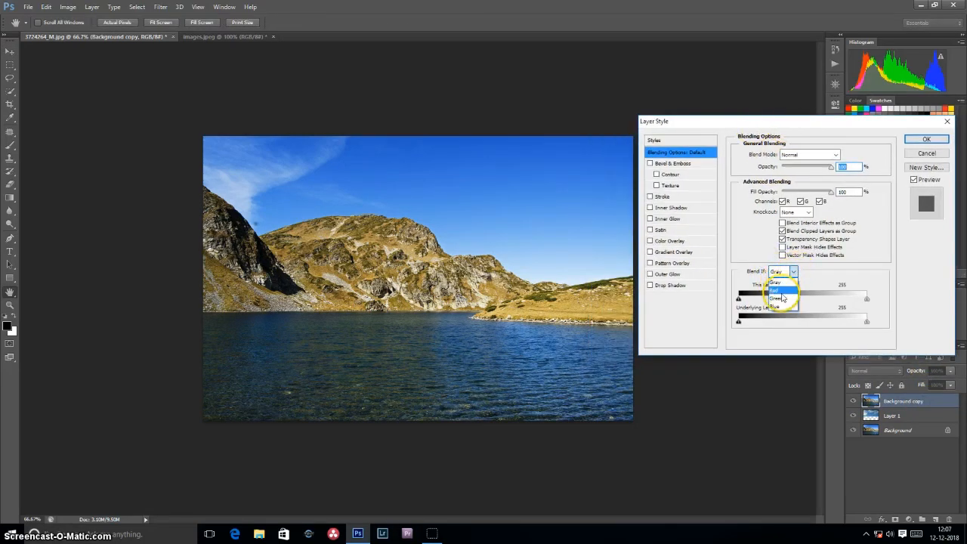
{"action": "left_click", "coordinate": [781, 308]}
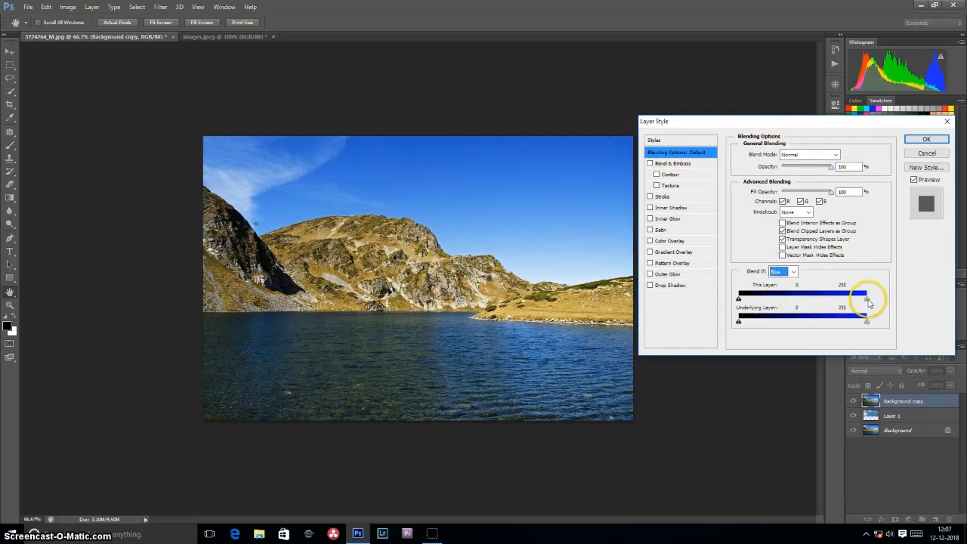
{"action": "mouse_move", "coordinate": [867, 301]}
{"action": "left_mouse_down"}
{"action": "mouse_move", "coordinate": [844, 298]}
{"action": "mouse_move", "coordinate": [852, 296]}
{"action": "left_mouse_up"}
{"action": "left_click_drag", "start_coordinate": [867, 301], "coordinate": [854, 302]}
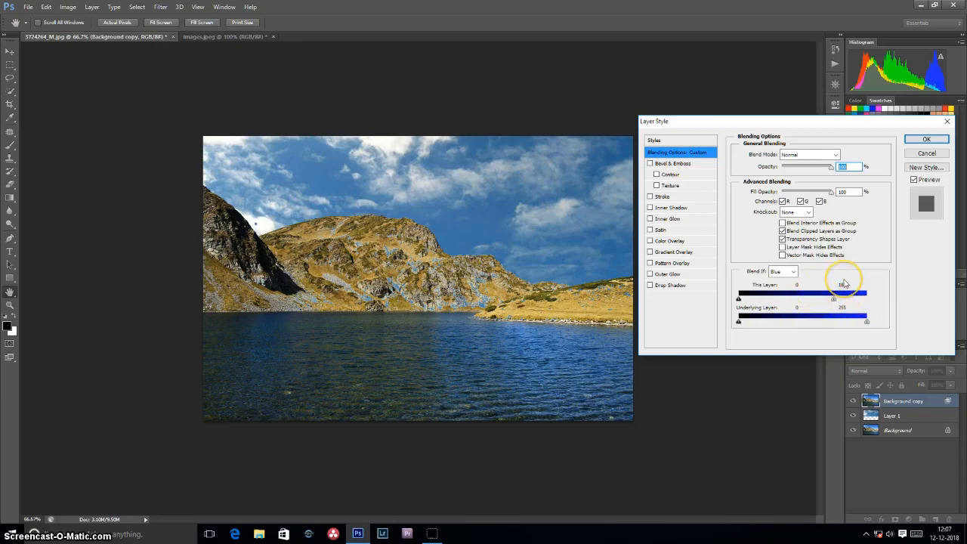
- Split the Background copy's Blue This Layer highlight slider to 162 / 193, apply it, and toggle the layer's visibility to compare
{"action": "key", "text": "ctrl+plus"}
{"action": "key", "text": "ctrl+plus"}
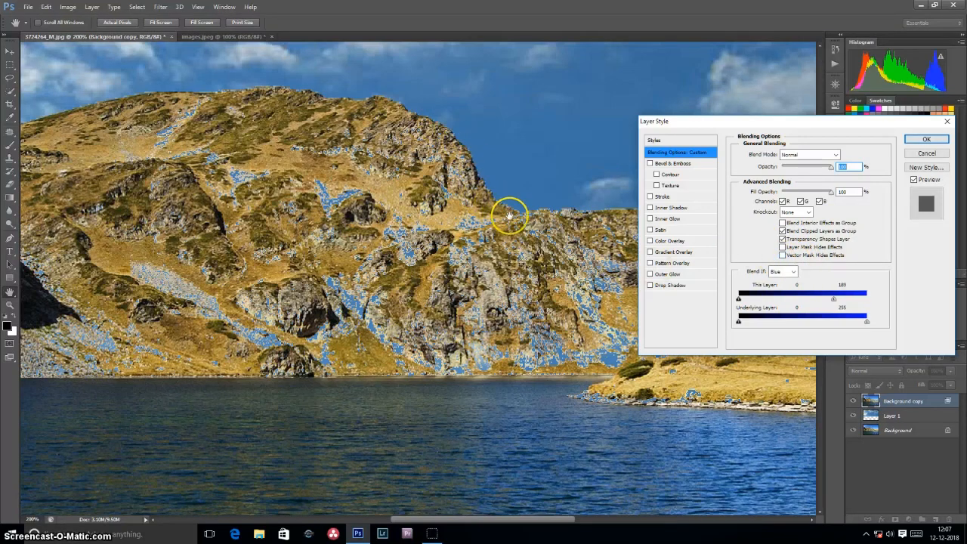
{"action": "key", "text": "alt"}
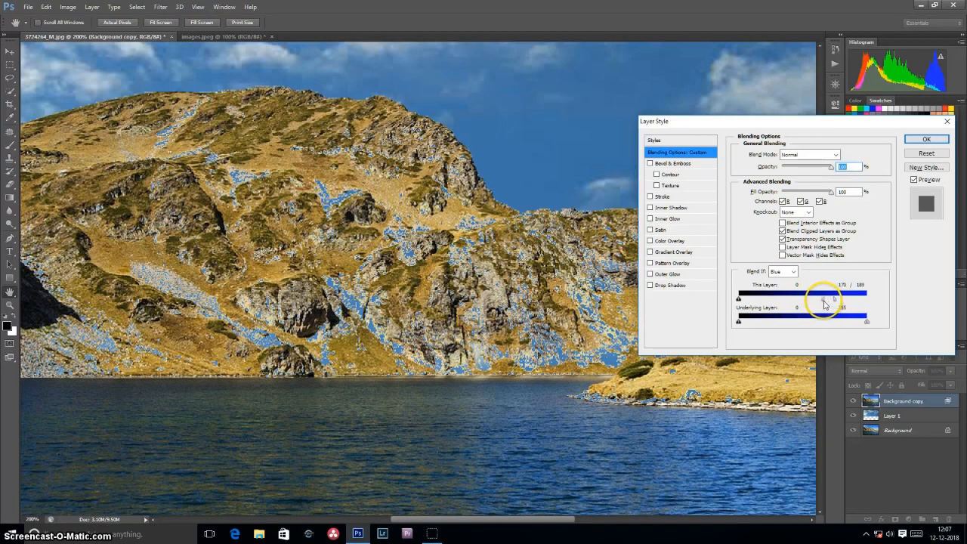
{"action": "left_click_drag", "start_coordinate": [824, 301], "coordinate": [814, 300]}
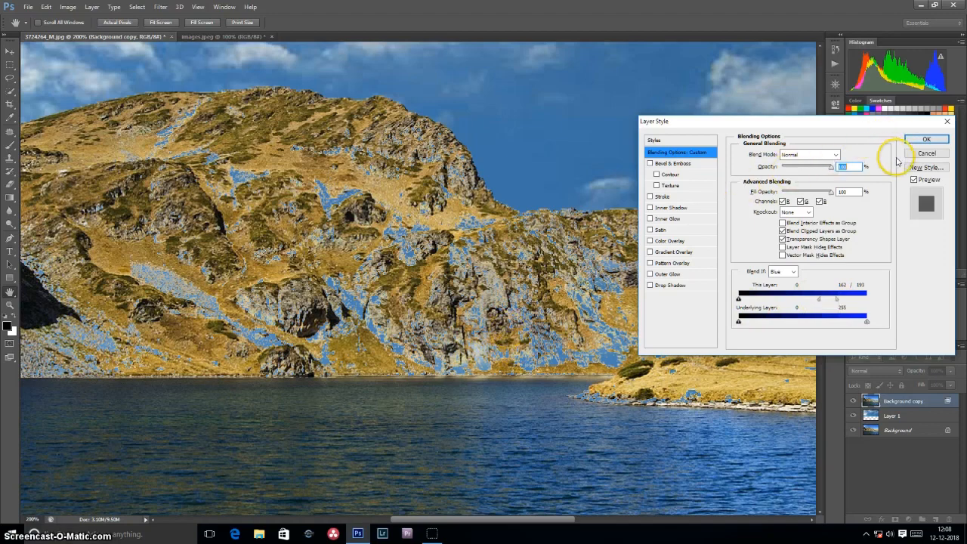
{"action": "left_click", "coordinate": [924, 139]}
{"action": "key", "text": "ctrl+0"}
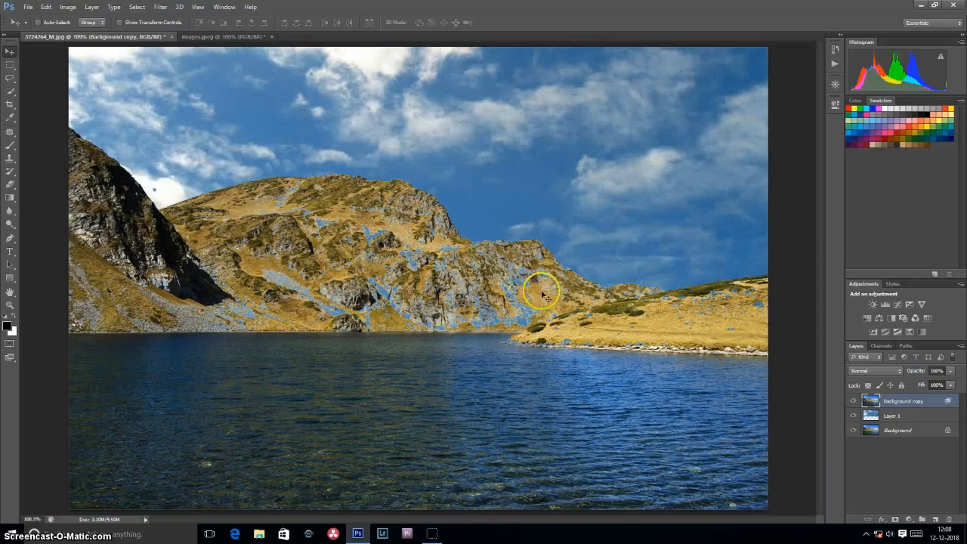
{"action": "left_click", "coordinate": [853, 401]}
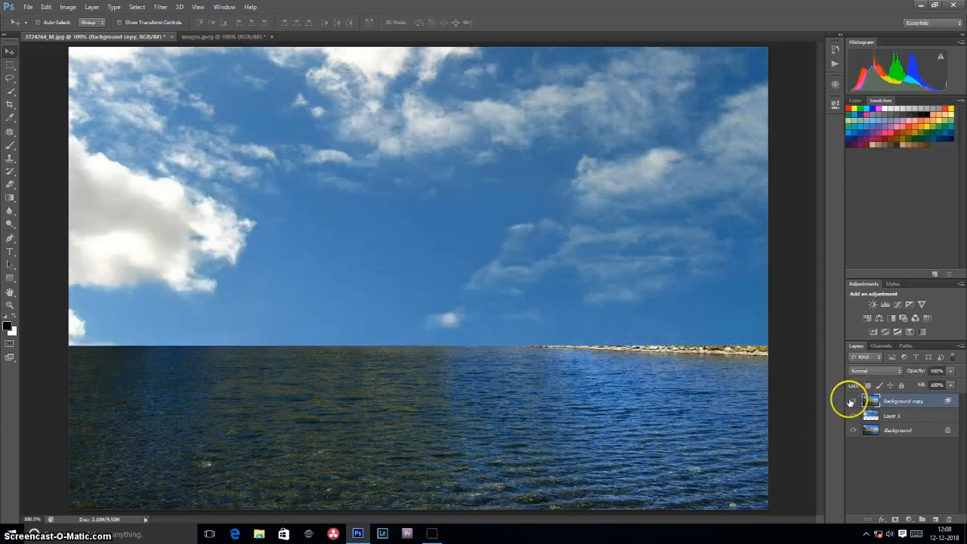
{"action": "left_click", "coordinate": [849, 403]}
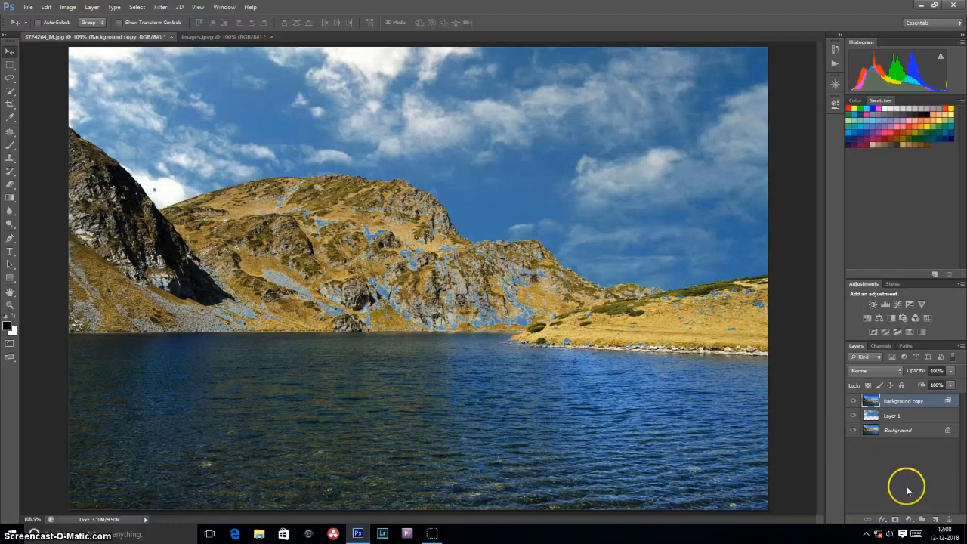
- Duplicate the original Background layer again and place the new copy directly above Layer 1, below the blended Background copy
{"action": "left_click", "coordinate": [880, 429]}
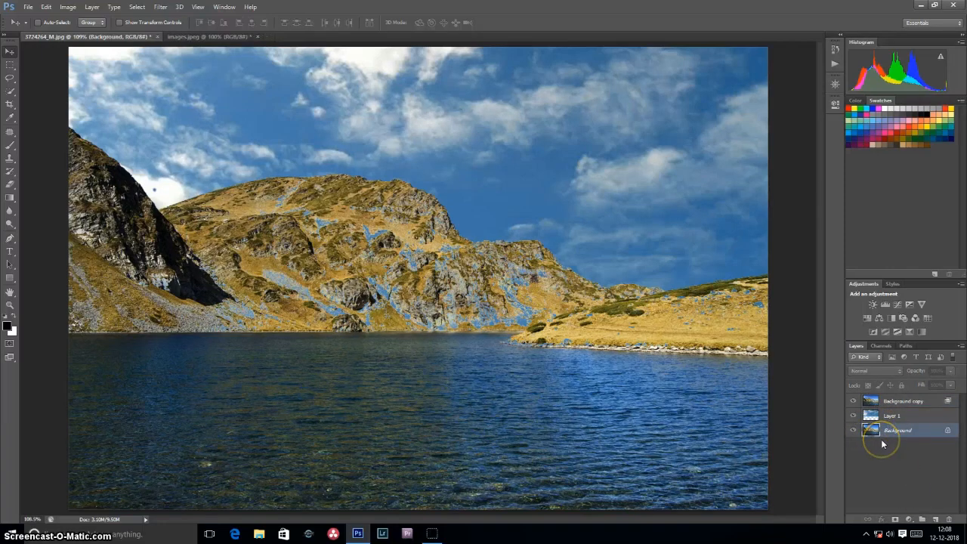
{"action": "key", "text": "ctrl+j"}
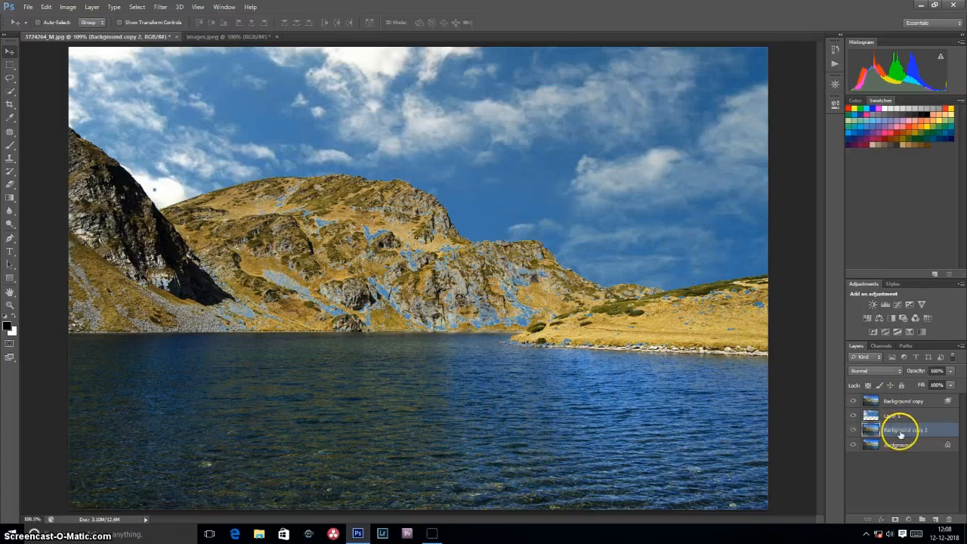
{"action": "left_click_drag", "start_coordinate": [899, 433], "coordinate": [902, 412]}
{"action": "double_click", "coordinate": [903, 416]}
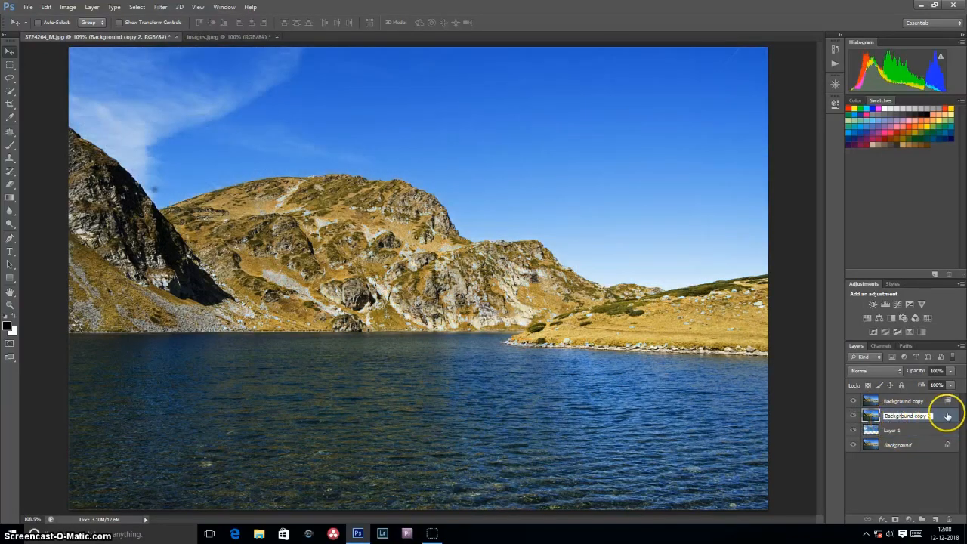
{"action": "key", "text": "Return"}
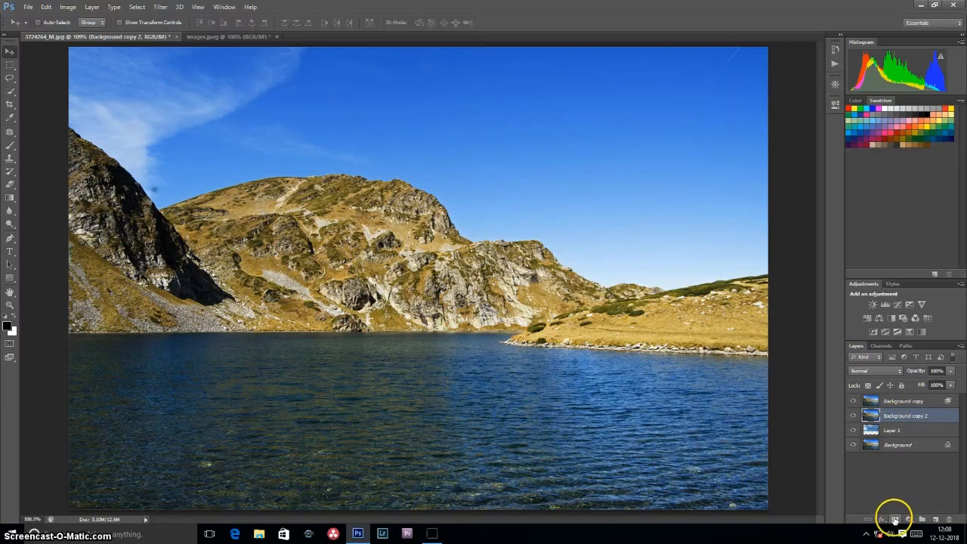
- Add a layer mask to Background copy 2 and invert it to black so the whole layer is hidden
{"action": "left_click", "coordinate": [894, 520]}
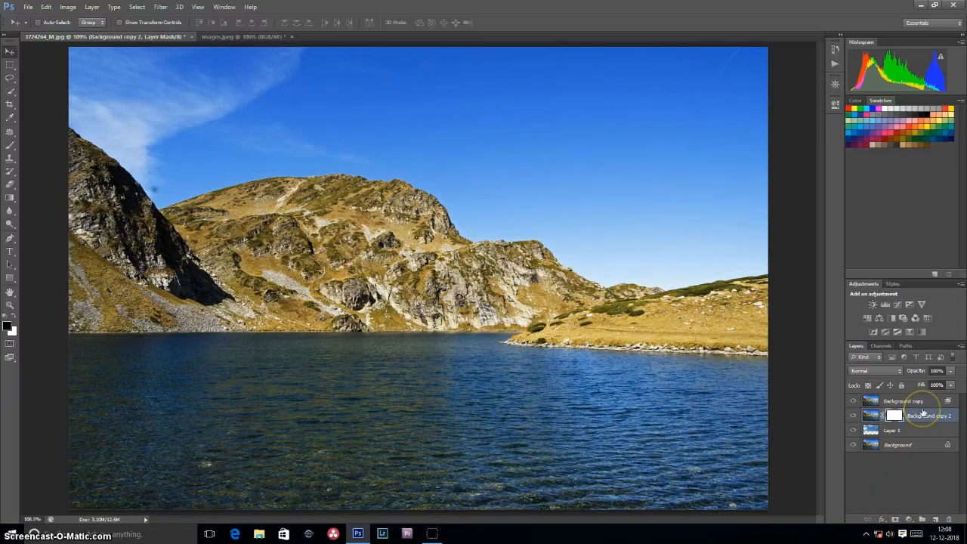
{"action": "key", "text": "ctrl+i"}
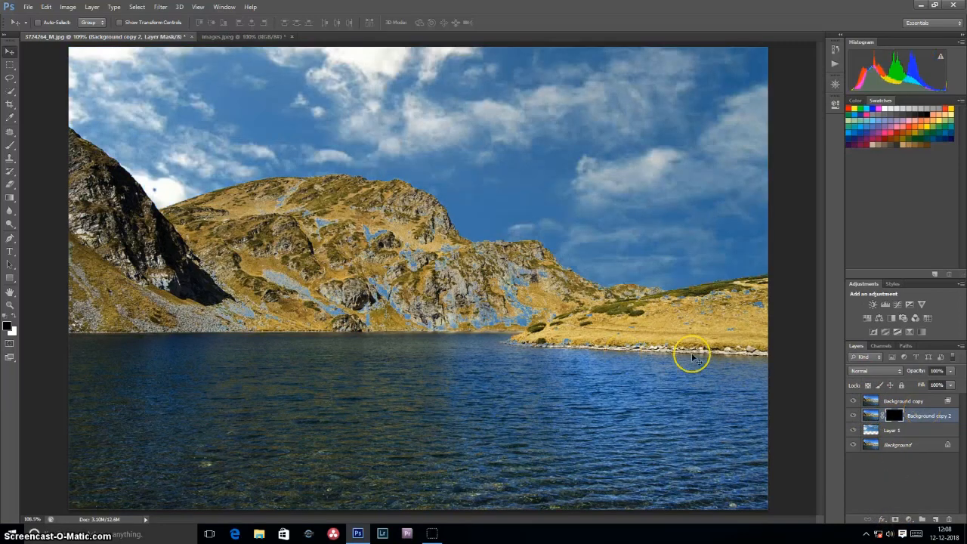
{"action": "left_click", "coordinate": [869, 415]}
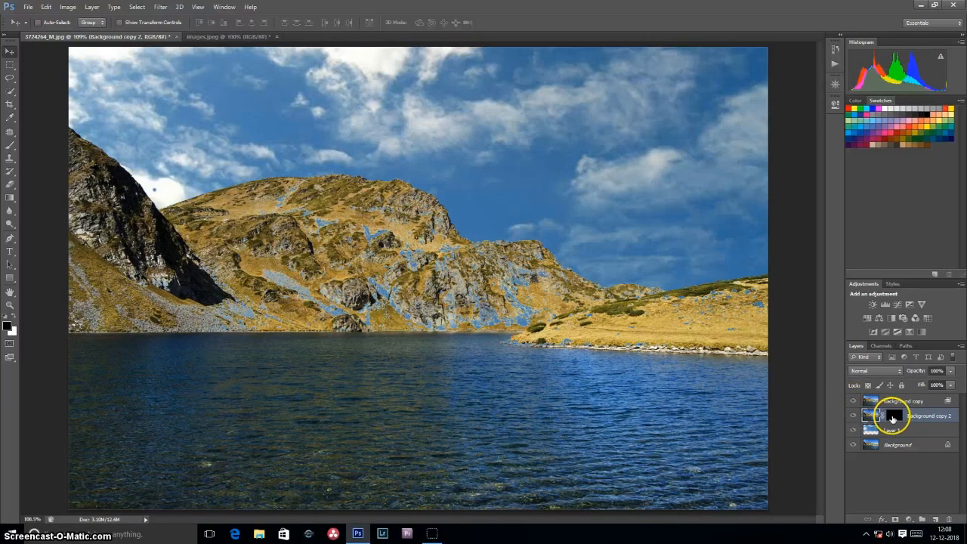
{"action": "left_click", "coordinate": [892, 414]}
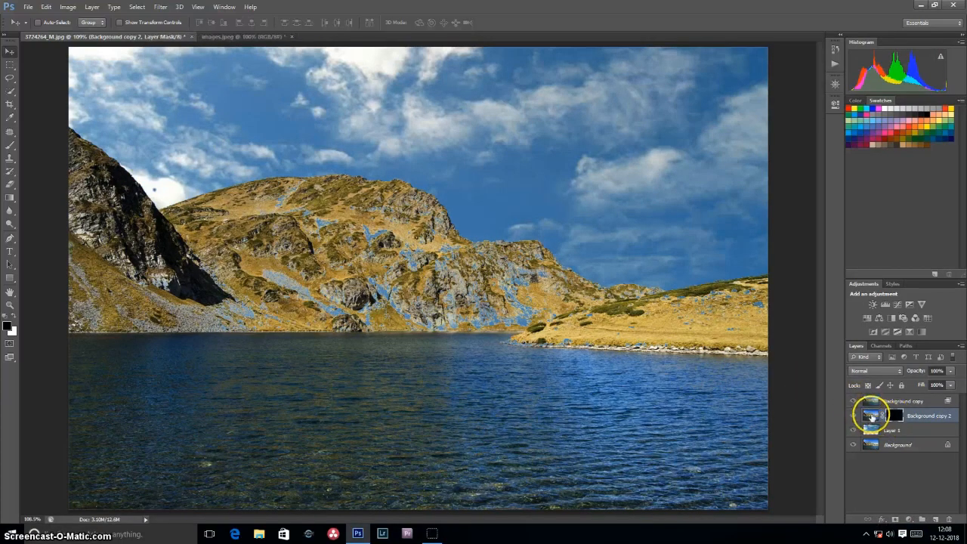
{"action": "left_click", "coordinate": [870, 414]}
{"action": "left_click", "coordinate": [852, 401]}
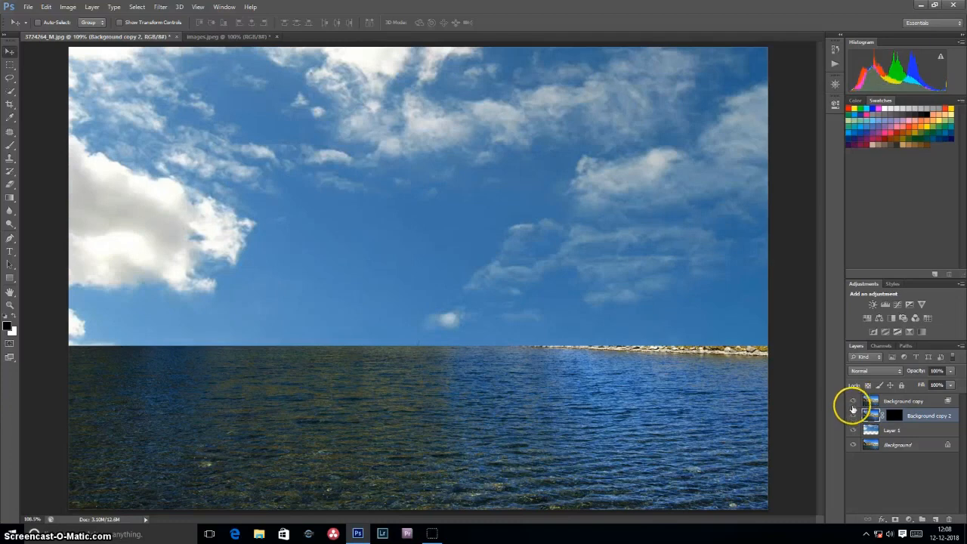
{"action": "left_click", "coordinate": [853, 401]}
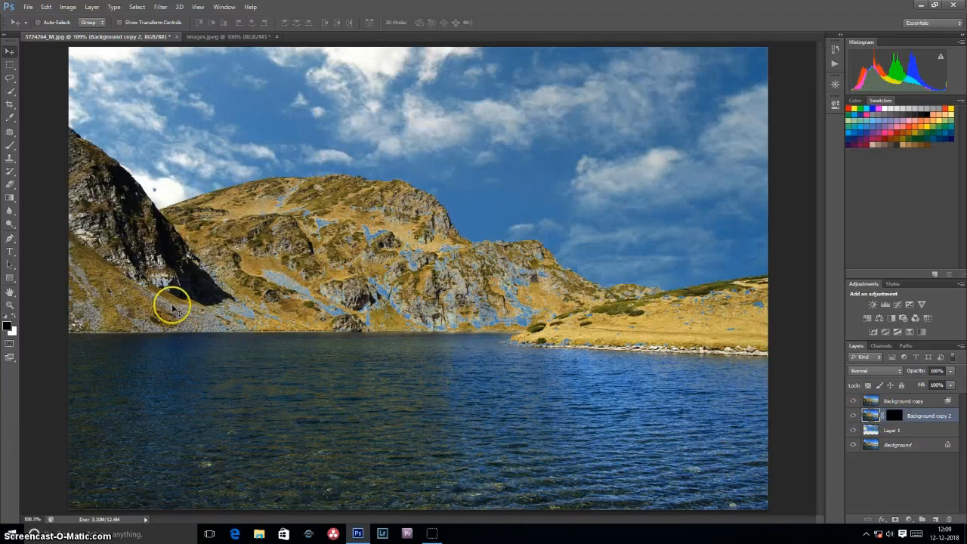
- Set up the Brush tool with a white foreground color and 100% flow
{"action": "key", "text": "x"}
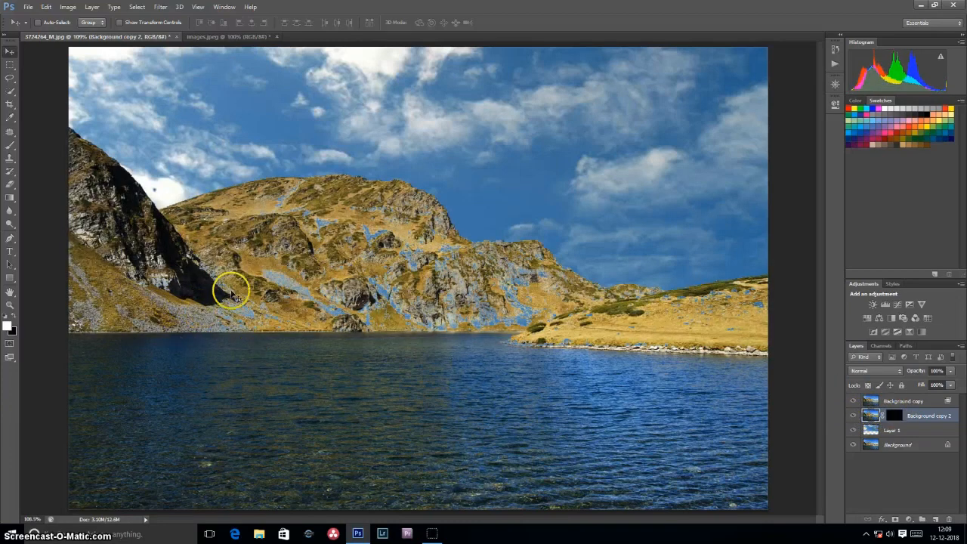
{"action": "left_click", "coordinate": [13, 145]}
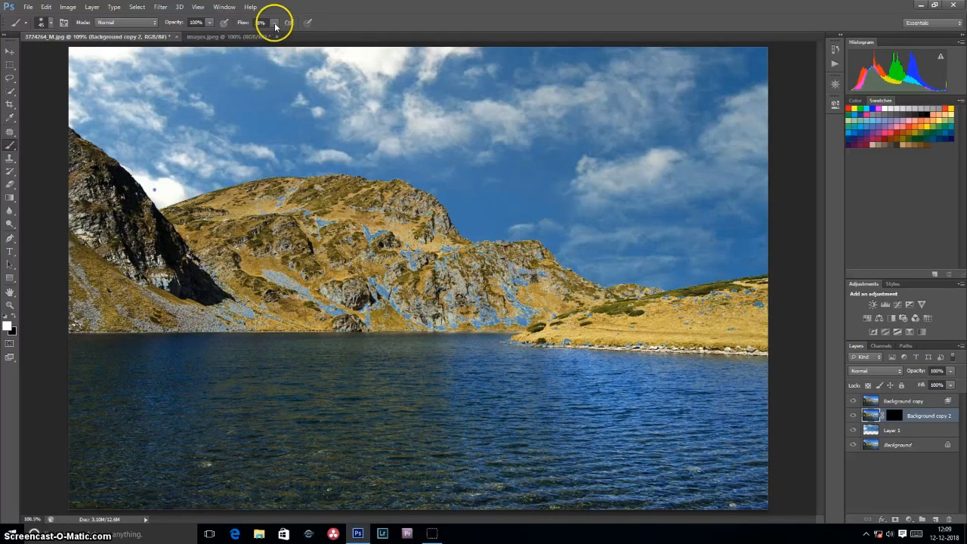
{"action": "left_click_drag", "start_coordinate": [276, 21], "coordinate": [317, 30]}
- Try painting white on the Background copy 2 mask over the bluish patches on the mountain, and undo the strokes
{"action": "left_click_drag", "start_coordinate": [374, 274], "coordinate": [382, 311]}
{"action": "key", "text": "ctrl+z"}
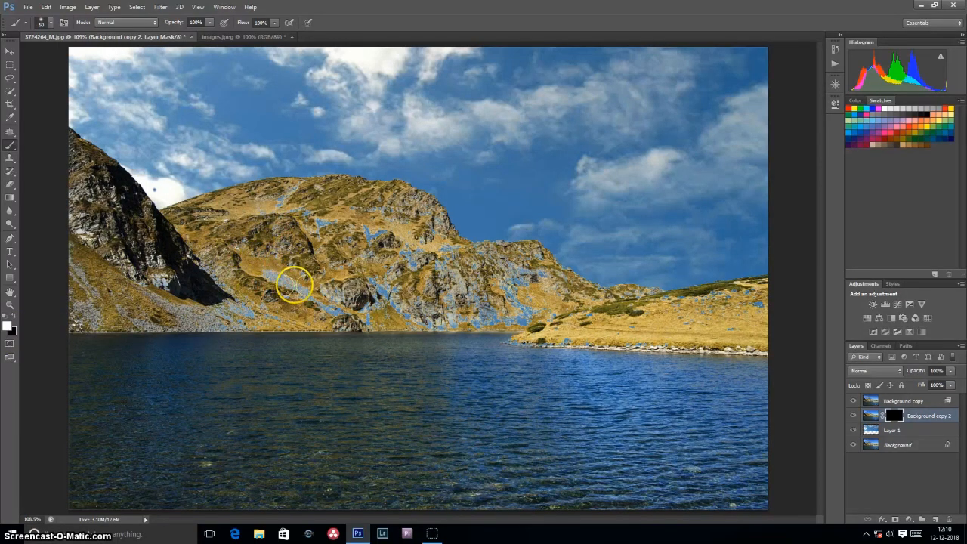
{"action": "mouse_move", "coordinate": [307, 288]}
{"action": "left_mouse_down"}
{"action": "mouse_move", "coordinate": [320, 283]}
{"action": "mouse_move", "coordinate": [316, 292]}
{"action": "mouse_move", "coordinate": [330, 259]}
{"action": "mouse_move", "coordinate": [317, 292]}
{"action": "mouse_move", "coordinate": [300, 292]}
{"action": "left_mouse_up"}
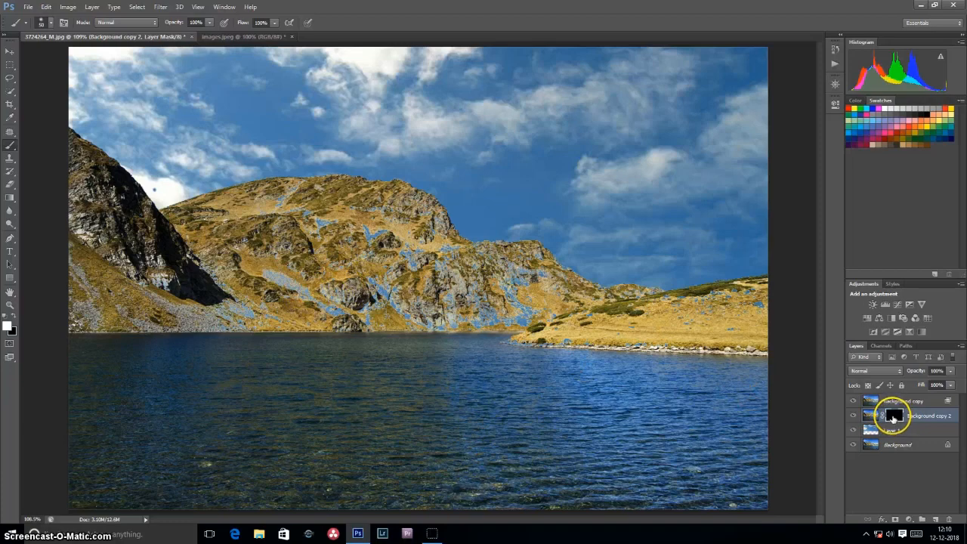
- Toggle the visibility of the Background copy, Layer 1 and Background to review what each layer contributes
{"action": "left_click", "coordinate": [870, 416]}
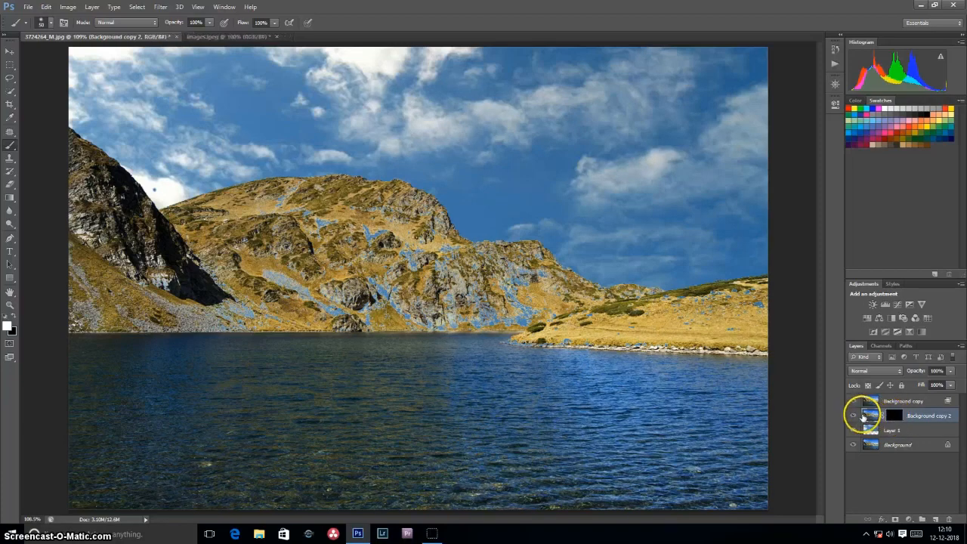
{"action": "left_click", "coordinate": [853, 401]}
{"action": "left_click", "coordinate": [854, 430]}
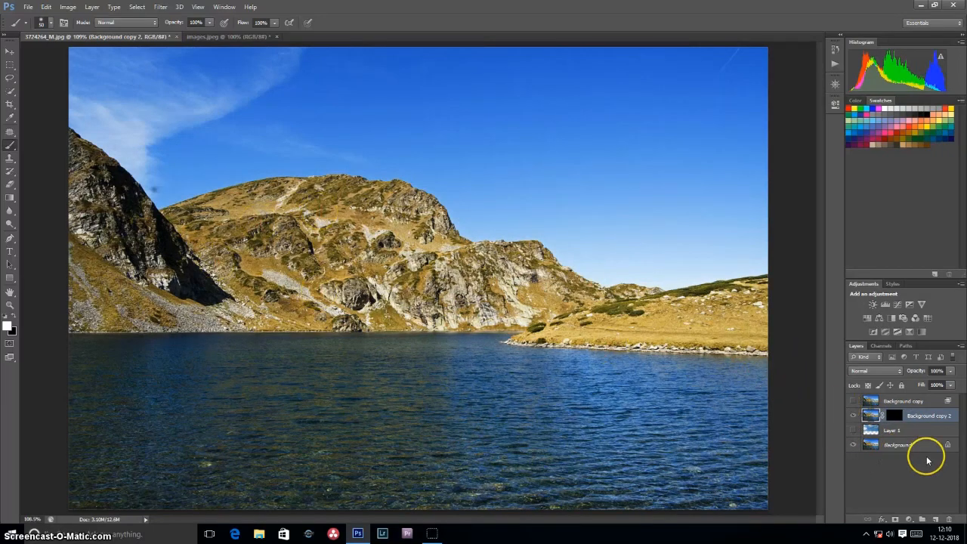
{"action": "left_click", "coordinate": [853, 445]}
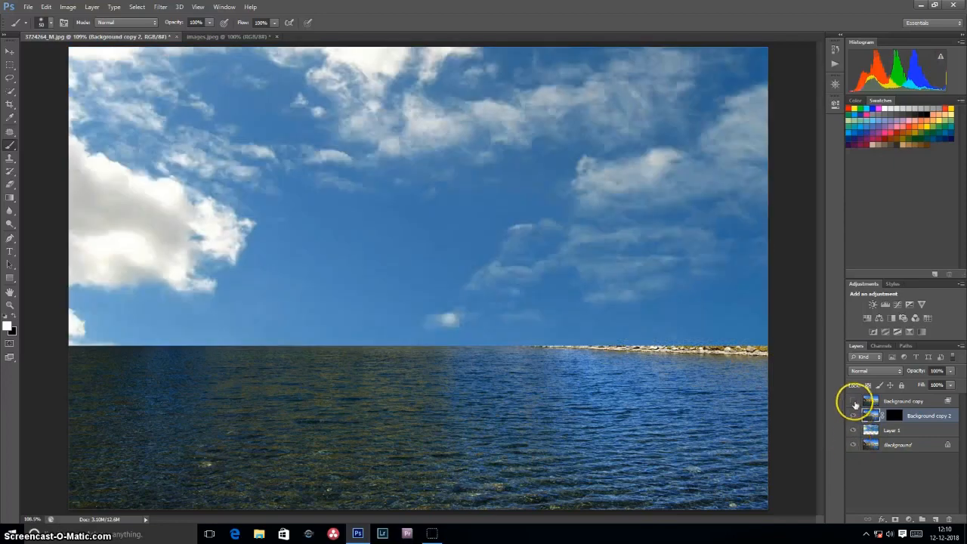
{"action": "left_click", "coordinate": [854, 402]}
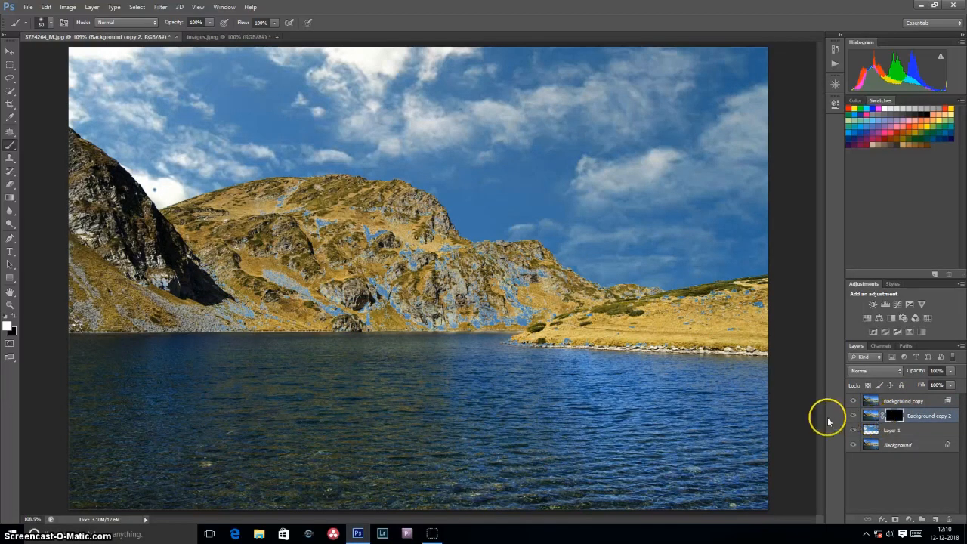
- Paint white on the Background copy 2 mask over the mountain's blue patches and the shoreline, and compare the result with the original Background
{"action": "left_click_drag", "start_coordinate": [400, 315], "coordinate": [525, 316]}
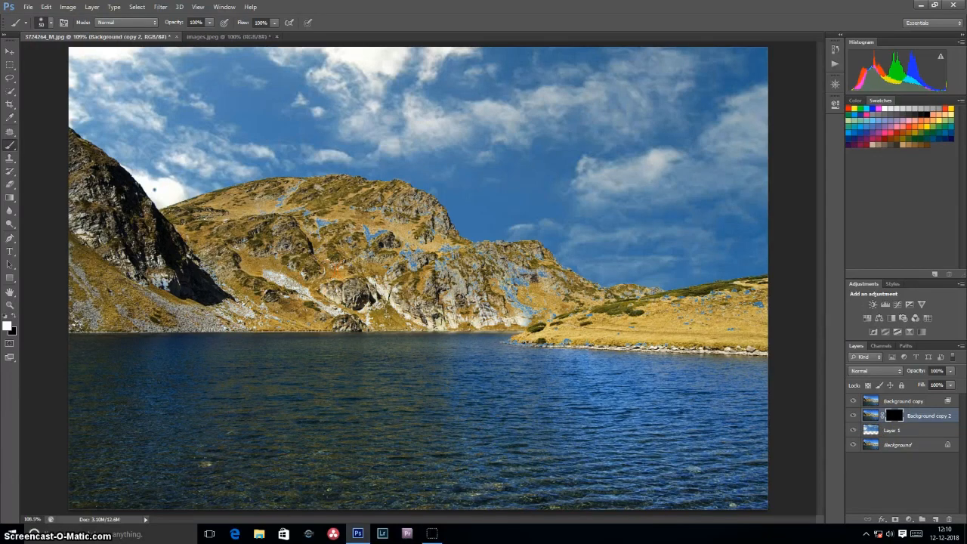
{"action": "mouse_move", "coordinate": [313, 215]}
{"action": "left_mouse_down"}
{"action": "mouse_move", "coordinate": [293, 237]}
{"action": "mouse_move", "coordinate": [256, 215]}
{"action": "mouse_move", "coordinate": [316, 189]}
{"action": "mouse_move", "coordinate": [376, 211]}
{"action": "mouse_move", "coordinate": [381, 231]}
{"action": "mouse_move", "coordinate": [458, 268]}
{"action": "mouse_move", "coordinate": [419, 251]}
{"action": "mouse_move", "coordinate": [487, 264]}
{"action": "mouse_move", "coordinate": [422, 246]}
{"action": "mouse_move", "coordinate": [436, 217]}
{"action": "mouse_move", "coordinate": [407, 208]}
{"action": "mouse_move", "coordinate": [396, 212]}
{"action": "mouse_move", "coordinate": [422, 254]}
{"action": "mouse_move", "coordinate": [550, 282]}
{"action": "mouse_move", "coordinate": [479, 317]}
{"action": "mouse_move", "coordinate": [545, 315]}
{"action": "mouse_move", "coordinate": [555, 300]}
{"action": "mouse_move", "coordinate": [533, 291]}
{"action": "mouse_move", "coordinate": [542, 275]}
{"action": "mouse_move", "coordinate": [522, 260]}
{"action": "mouse_move", "coordinate": [595, 305]}
{"action": "mouse_move", "coordinate": [660, 301]}
{"action": "left_mouse_up"}
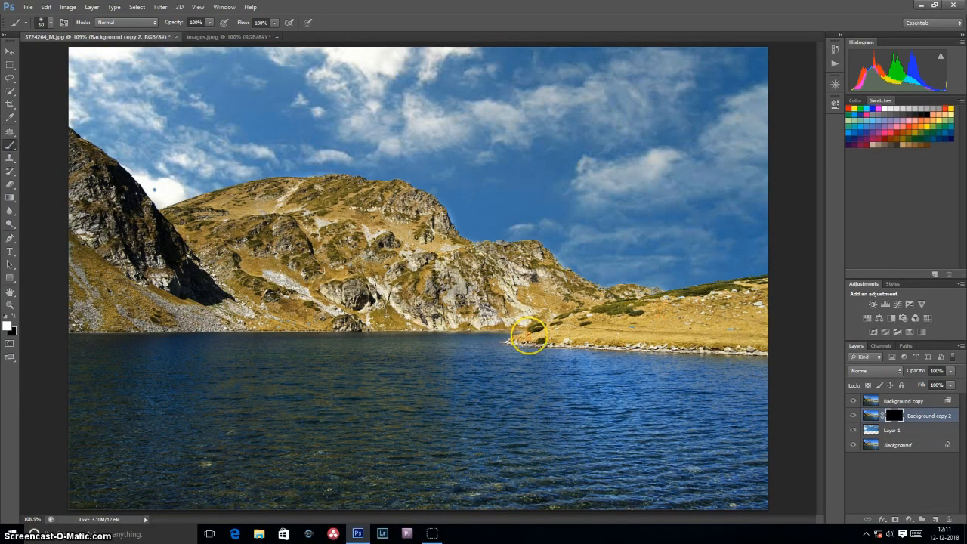
{"action": "mouse_move", "coordinate": [498, 338]}
{"action": "left_mouse_down"}
{"action": "mouse_move", "coordinate": [575, 327]}
{"action": "mouse_move", "coordinate": [589, 333]}
{"action": "mouse_move", "coordinate": [565, 328]}
{"action": "mouse_move", "coordinate": [534, 341]}
{"action": "mouse_move", "coordinate": [745, 355]}
{"action": "left_mouse_up"}
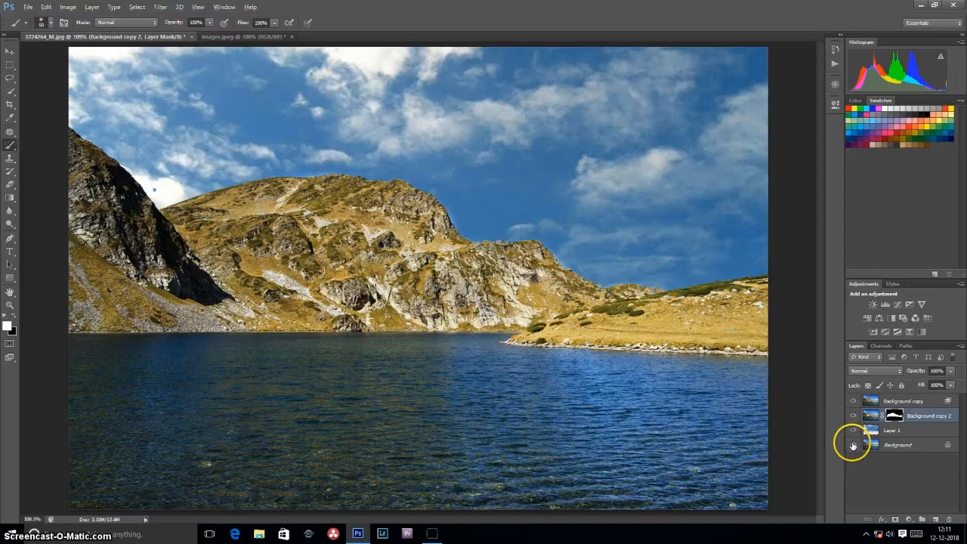
{"action": "left_click", "coordinate": [853, 446], "text": "alt"}
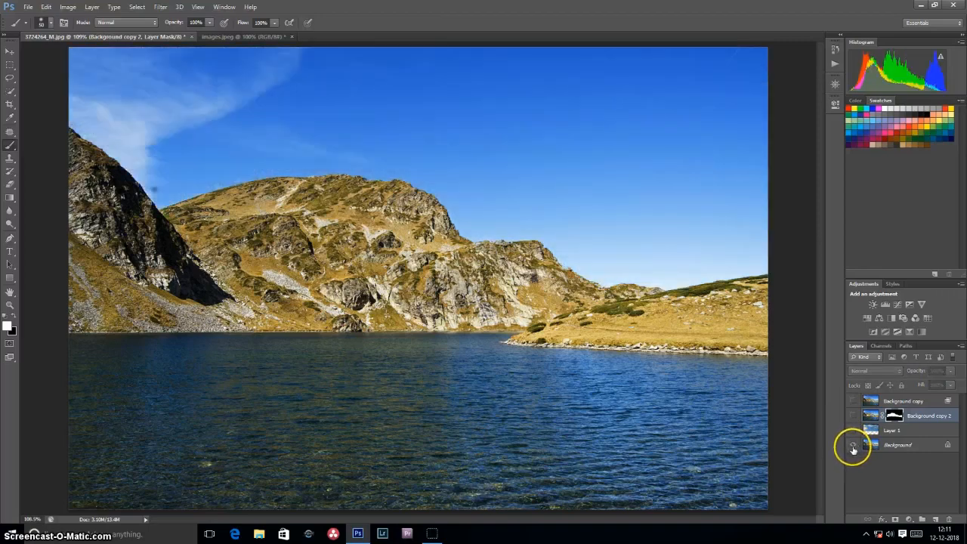
{"action": "left_click", "coordinate": [853, 446], "text": "alt"}
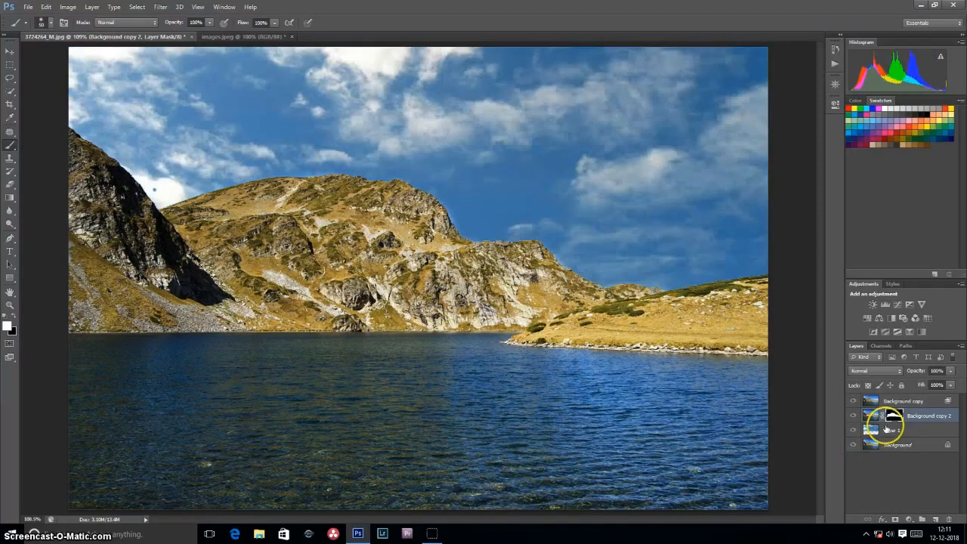
- Apply a slight Gaussian Blur to the clouds on Layer 1
{"action": "left_click", "coordinate": [871, 430]}
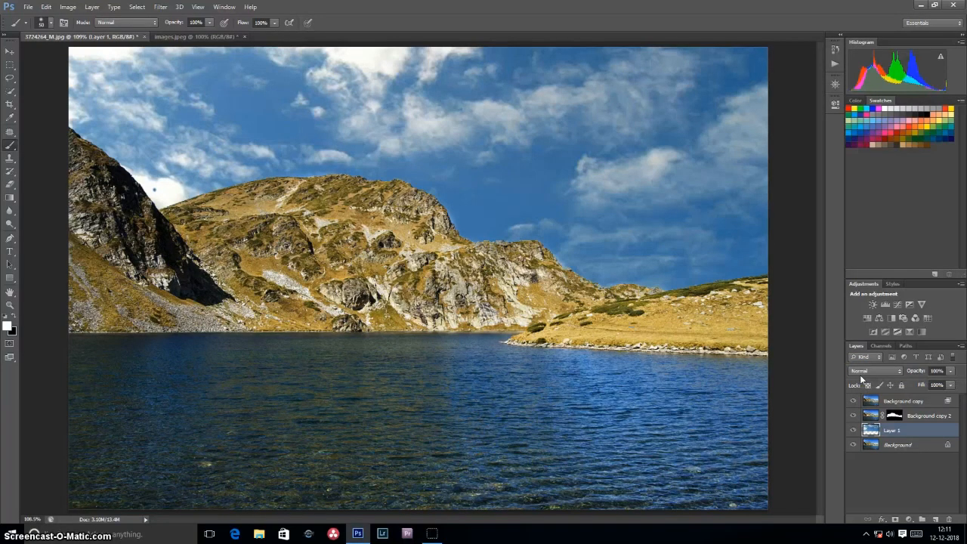
{"action": "key", "text": "ctrl+alt+f"}
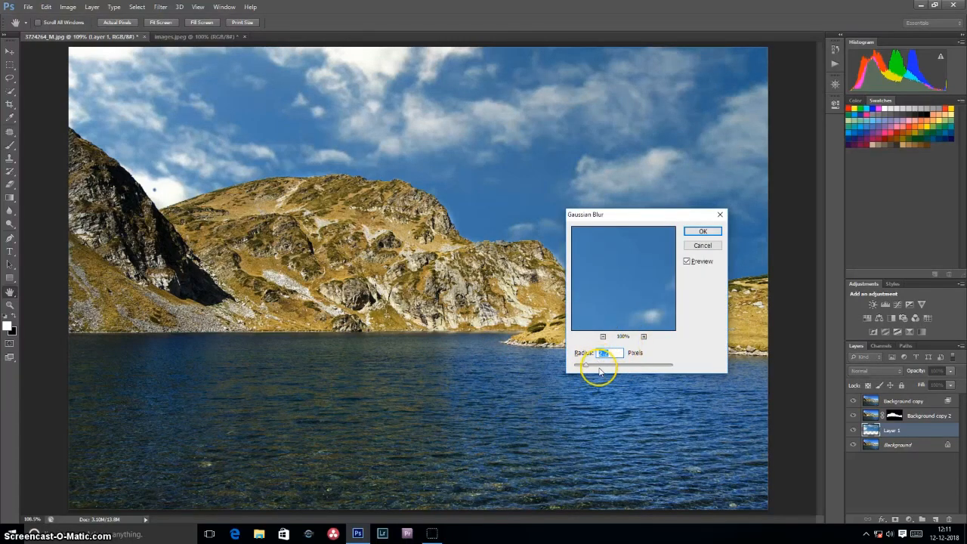
{"action": "left_click_drag", "start_coordinate": [587, 370], "coordinate": [587, 370]}
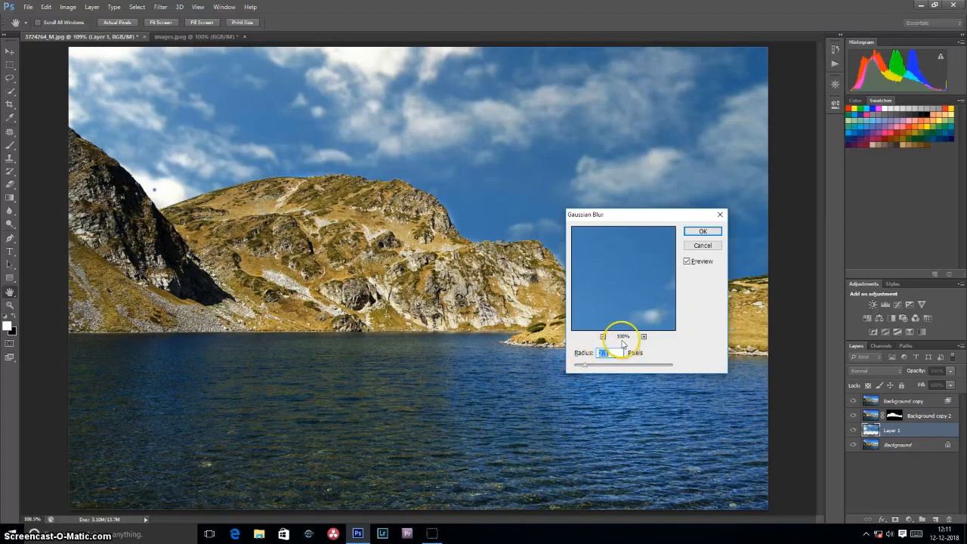
{"action": "left_click", "coordinate": [703, 232]}
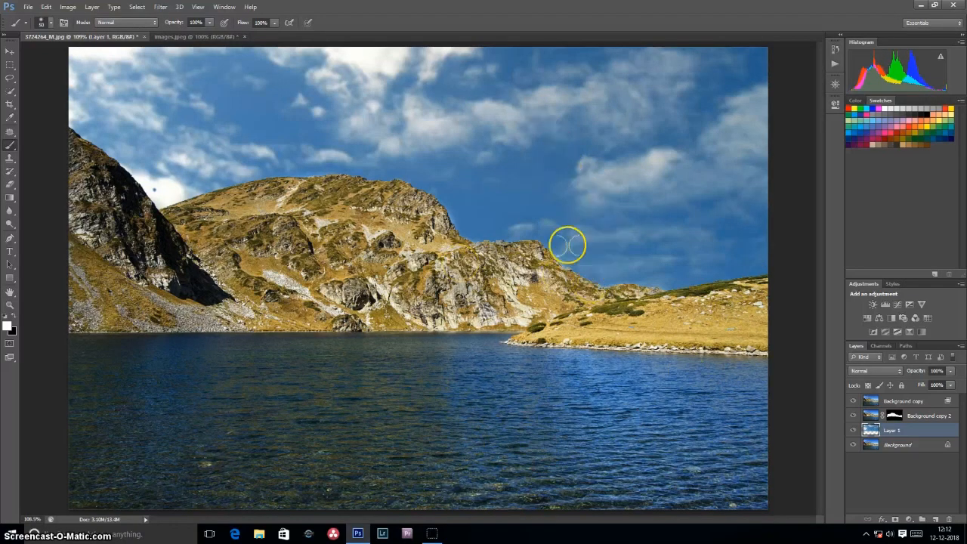
{"action": "left_click", "coordinate": [158, 8]}
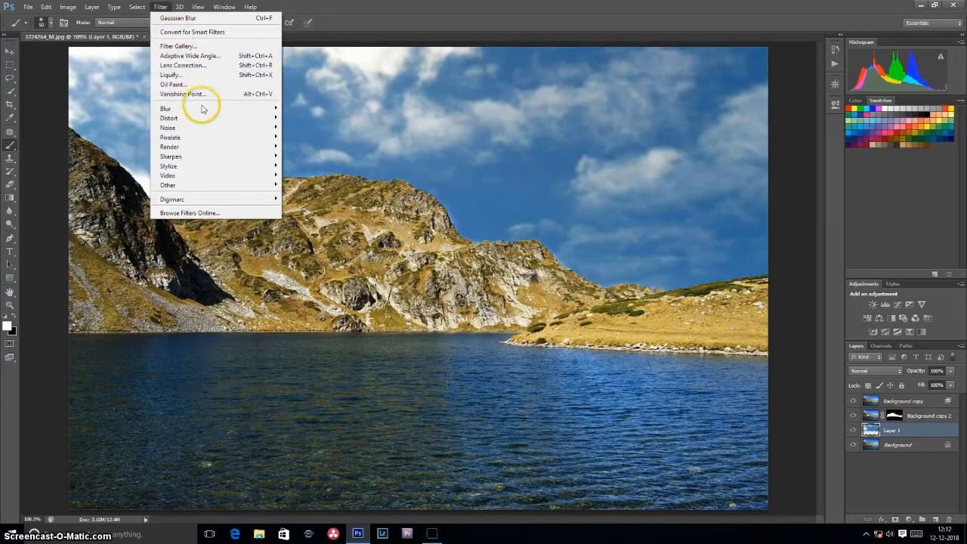
{"action": "mouse_move", "coordinate": [205, 108]}
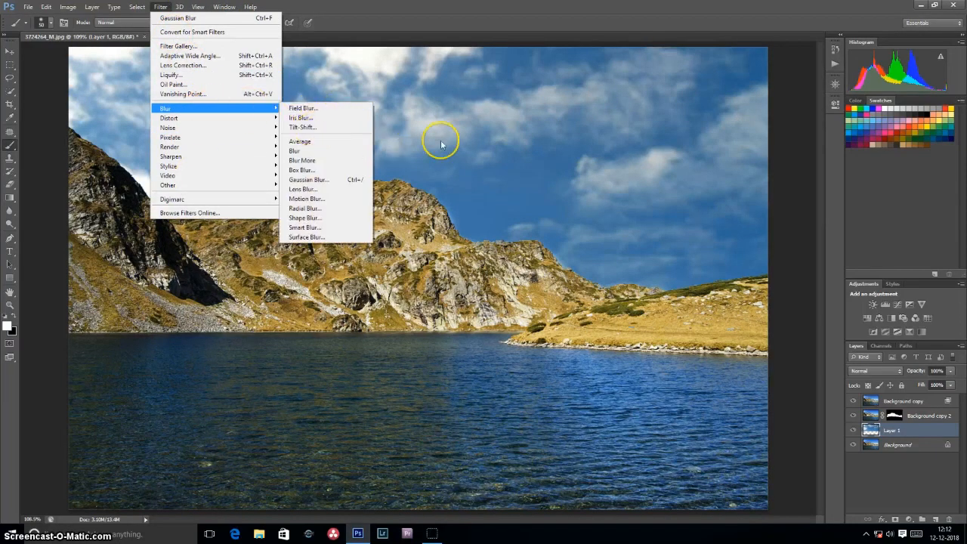
{"action": "left_click", "coordinate": [620, 334]}
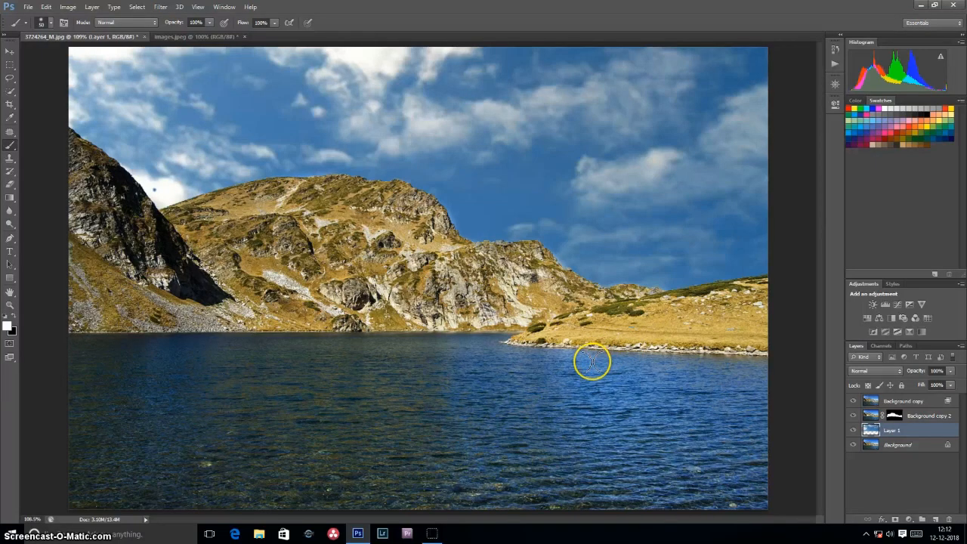
- Compare the composite with the original Background and review the Background copy's Blend If slider settings
{"action": "left_click", "coordinate": [853, 445], "text": "alt"}
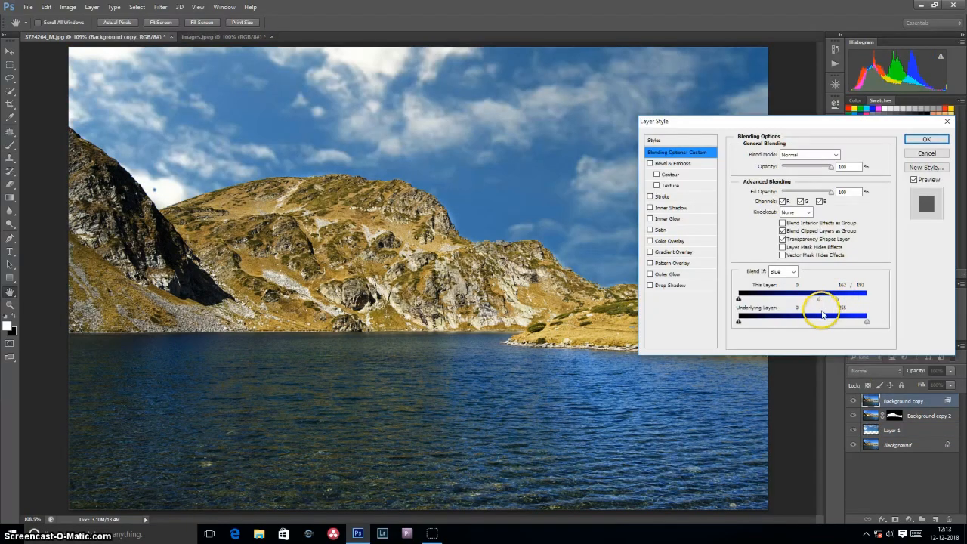
{"action": "left_click", "coordinate": [926, 140]}
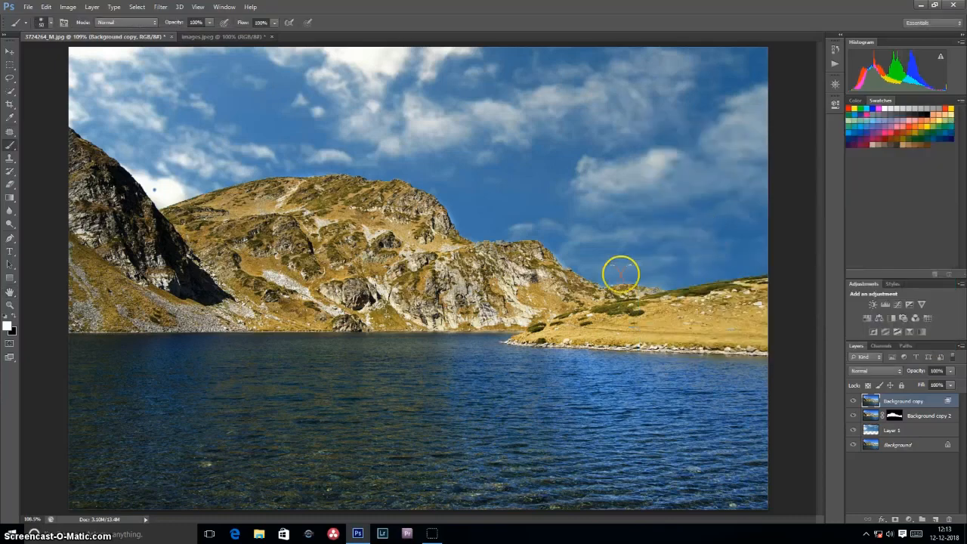